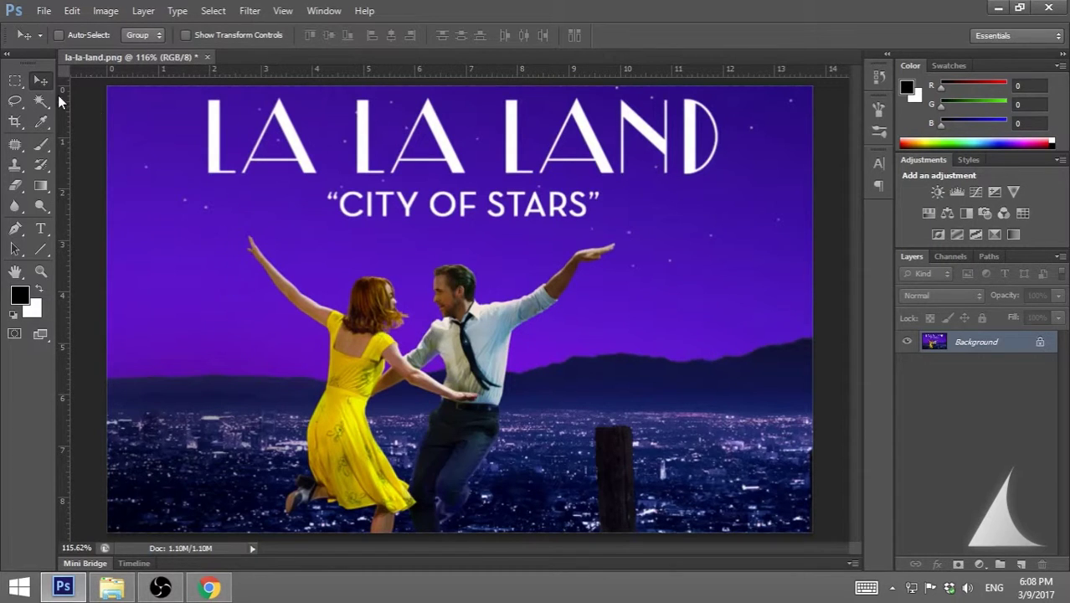
Set the Rectangular Marquee to New Selection mode and select an area covering the first LA's lower edge and the woman's raised hand.
click(15, 82)
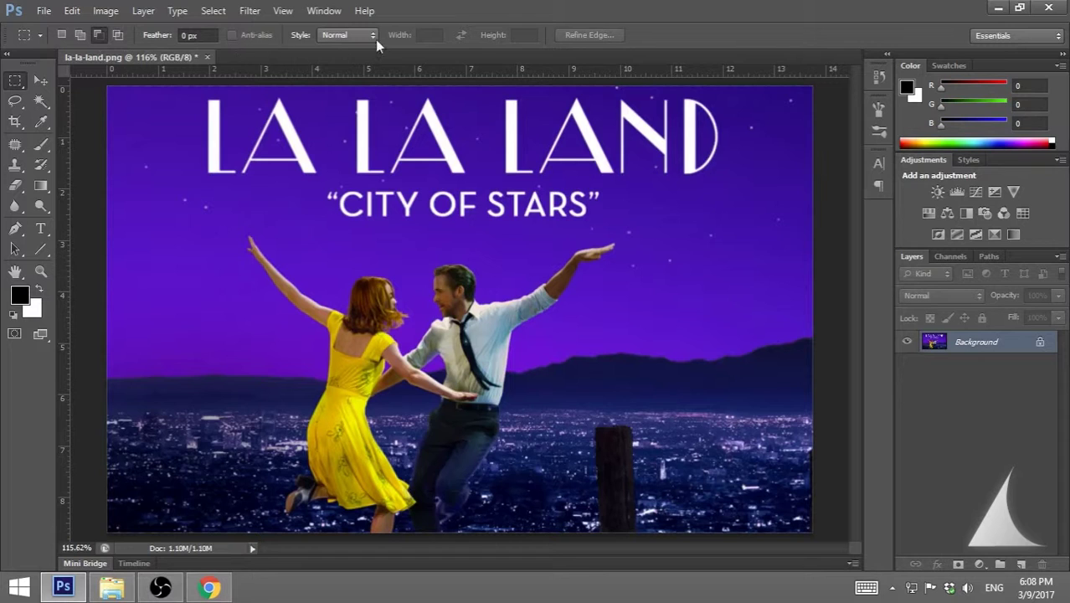
click(41, 37)
click(40, 37)
click(61, 36)
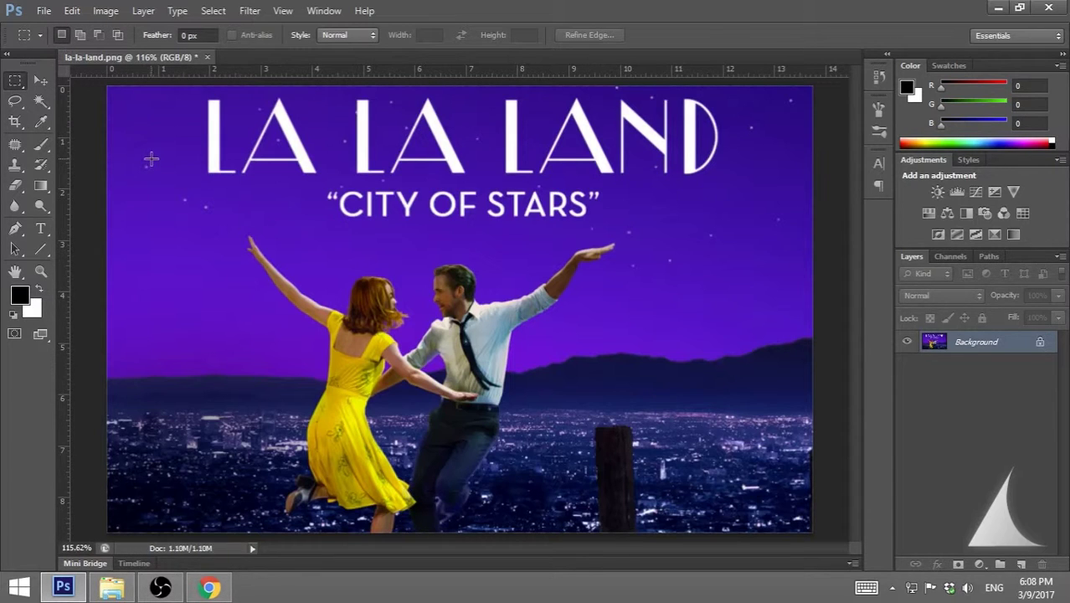
drag(151, 159, 314, 298)
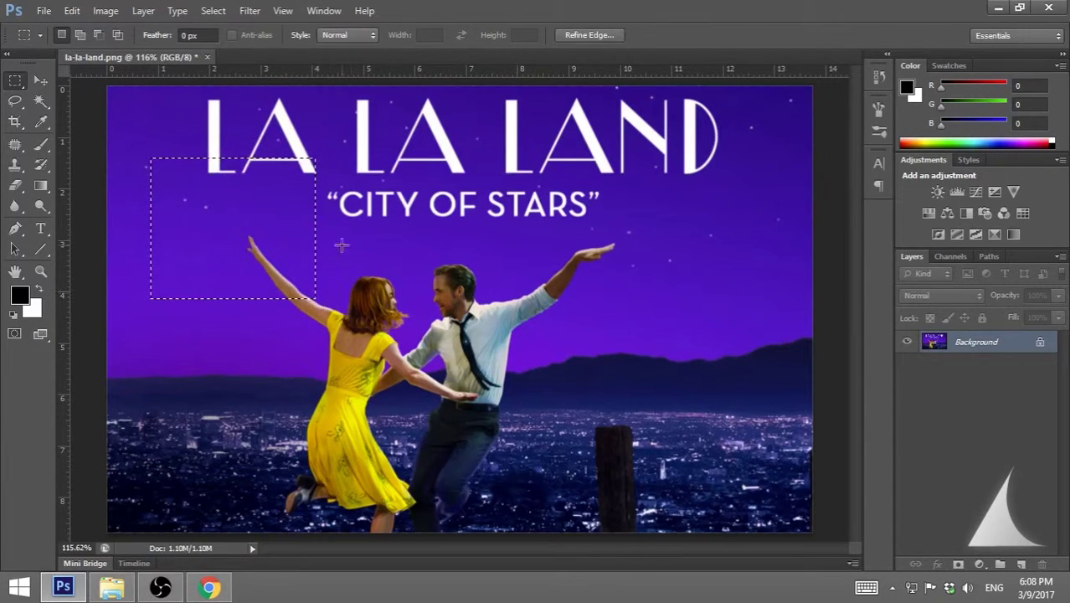
Try painting black brush strokes across the rectangular selection's edges, and undo all of them.
click(41, 143)
mouse_move(270, 325)
mouse_down()
mouse_move(319, 321)
mouse_move(138, 290)
mouse_move(132, 311)
mouse_move(418, 302)
mouse_up()
click(72, 10)
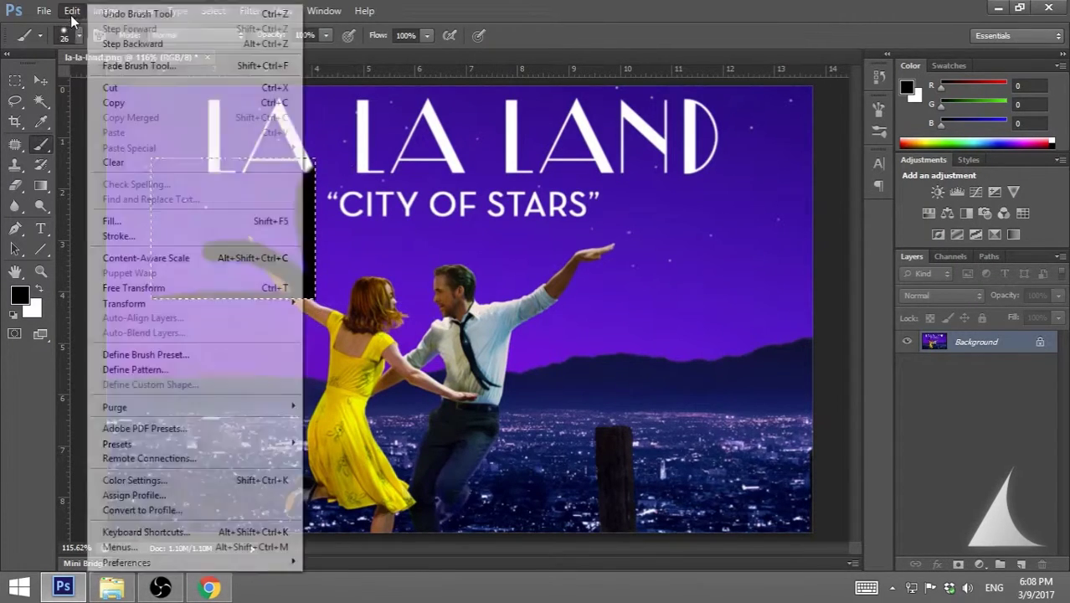
click(109, 16)
click(72, 10)
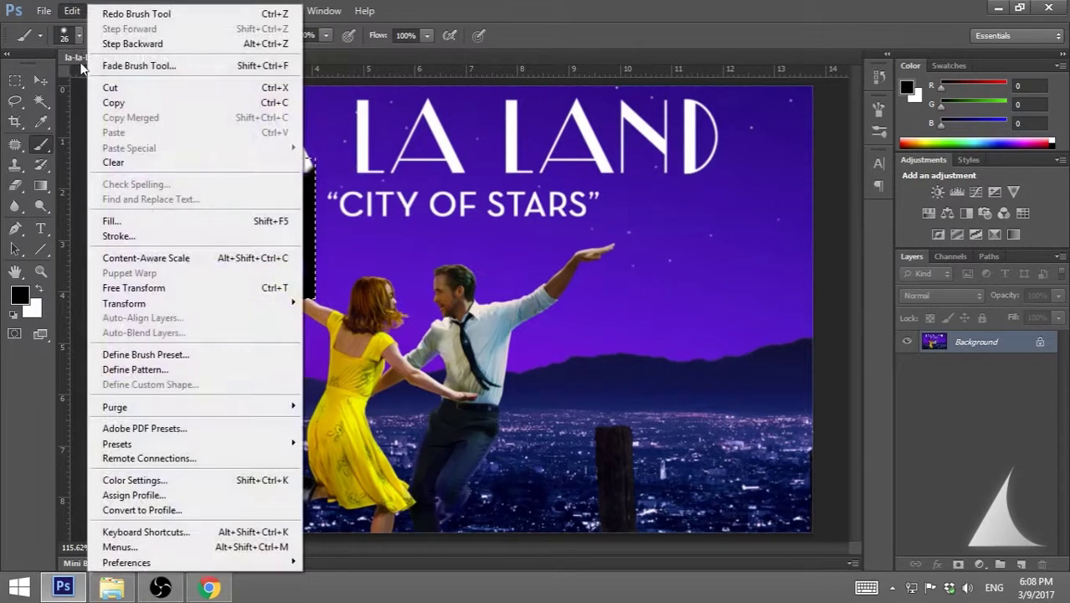
click(113, 44)
click(72, 10)
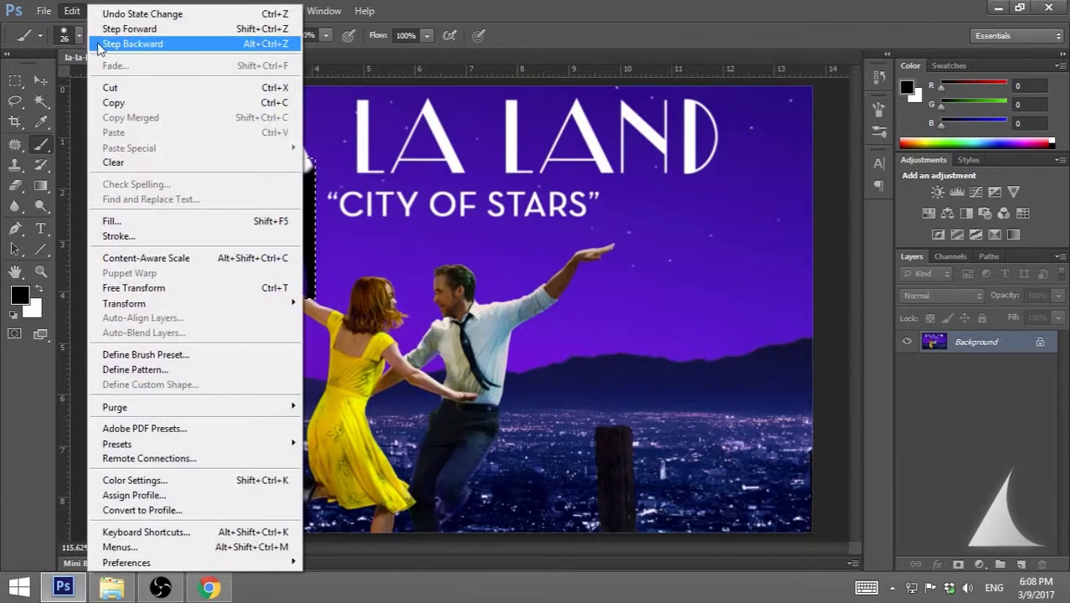
click(99, 44)
Replace the selection with a rectangle over the title and subtitle, and add an overlapping rectangle around the woman's raised arm.
click(15, 80)
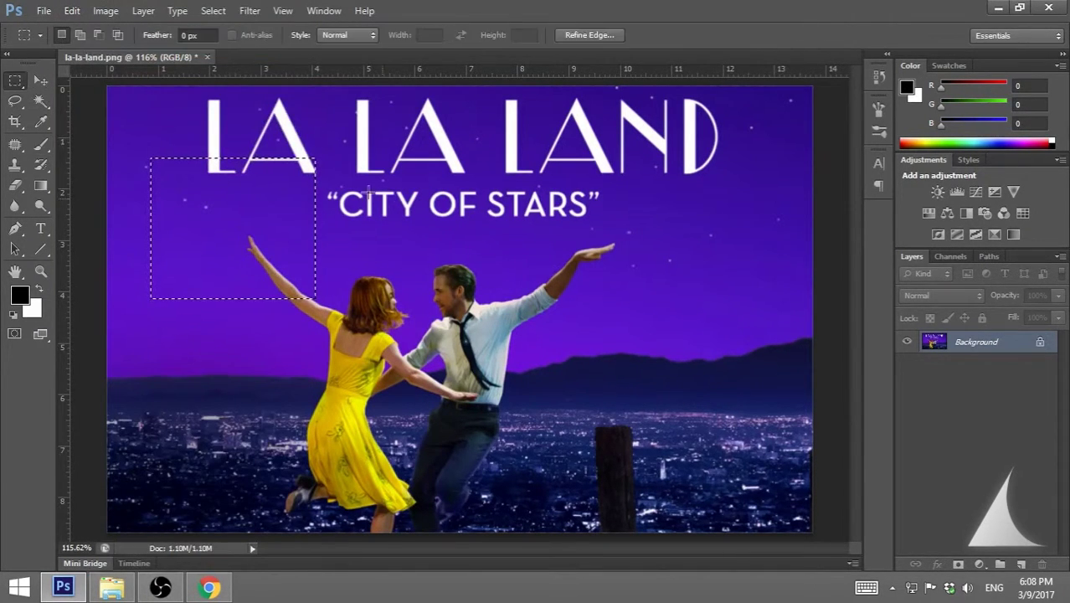
click(272, 130)
drag(286, 156, 408, 236)
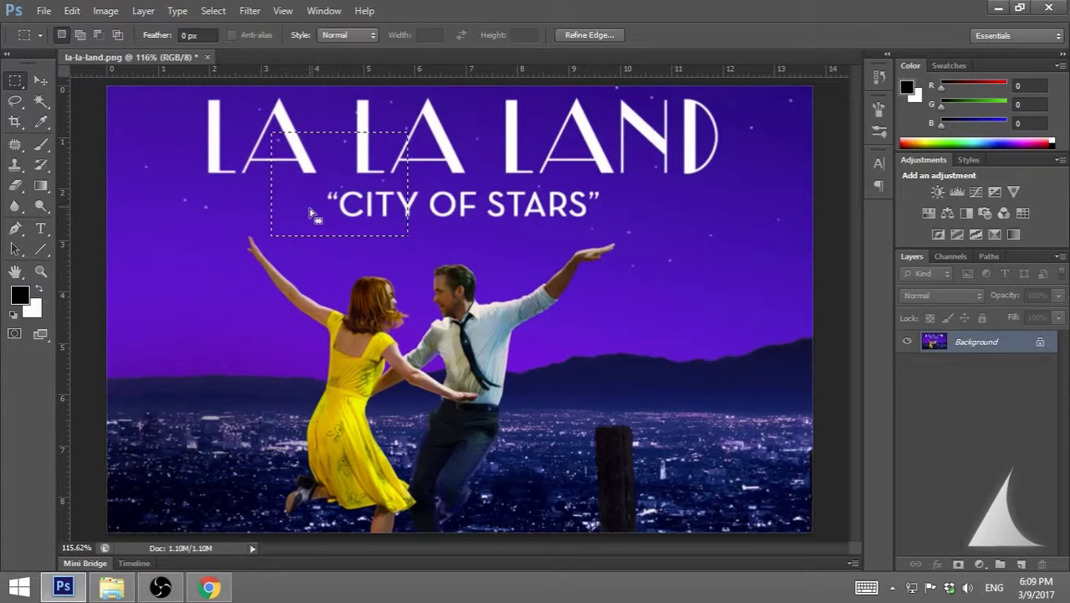
click(80, 36)
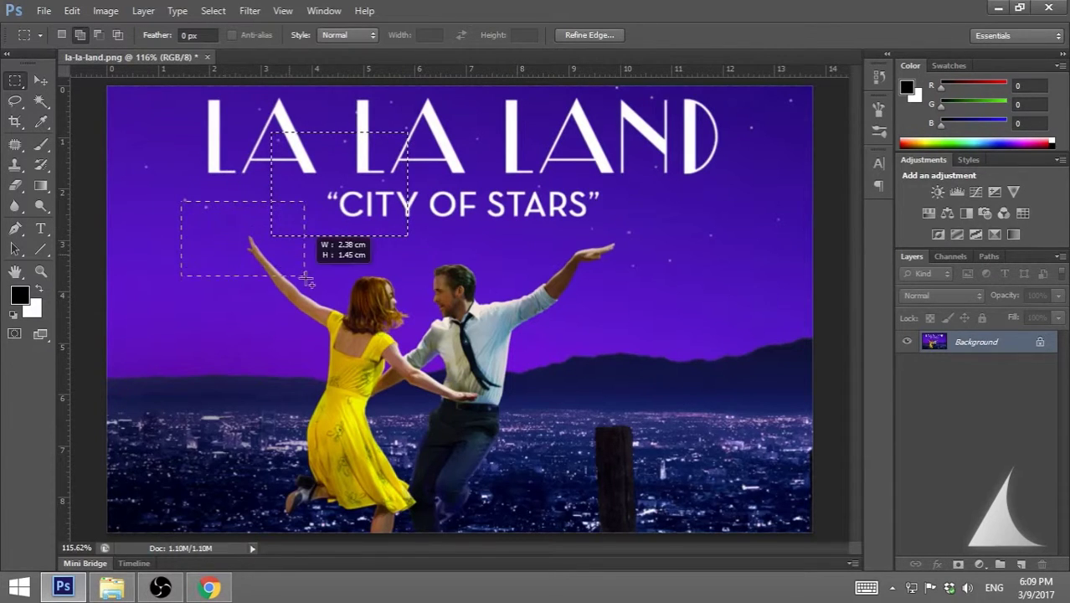
drag(305, 279, 339, 319)
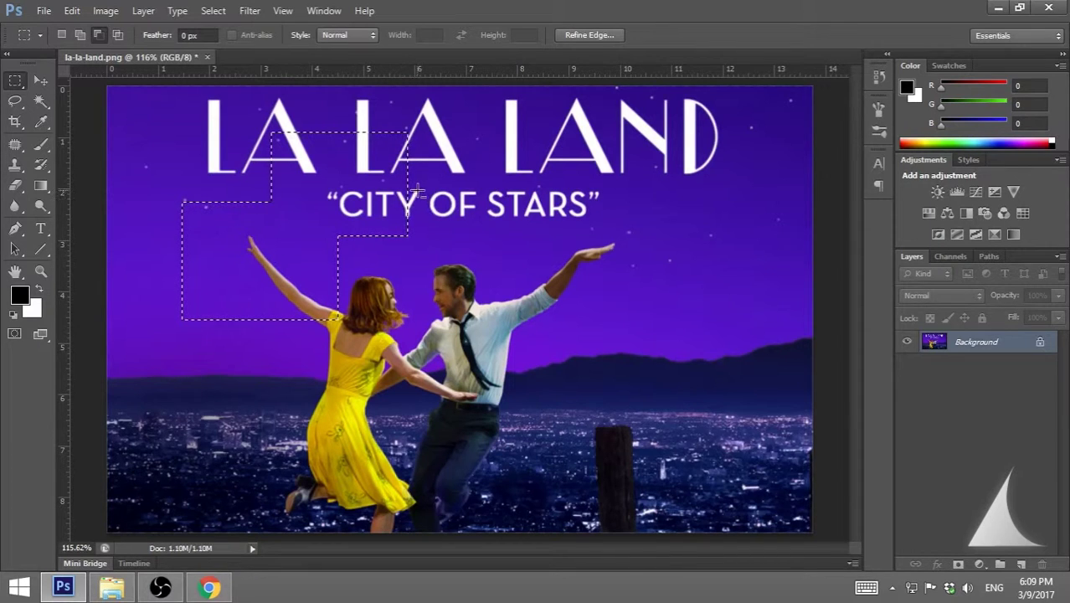
Subtract a rectangle over the word CITY from the selection, and intersect the remainder with a rectangle spanning the woman's arm and the dancers.
drag(417, 191, 366, 219)
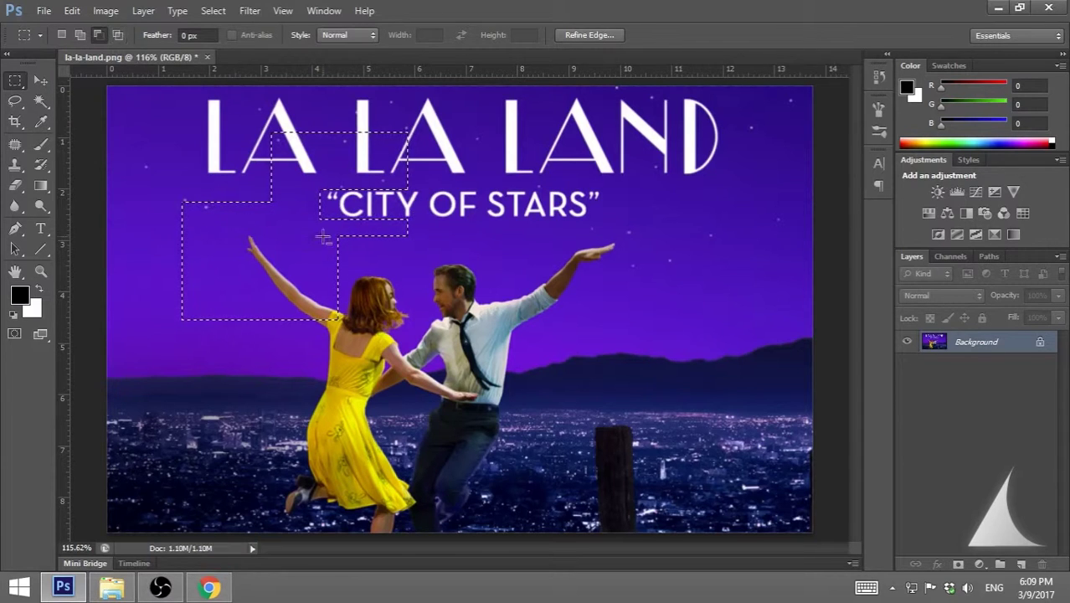
click(115, 35)
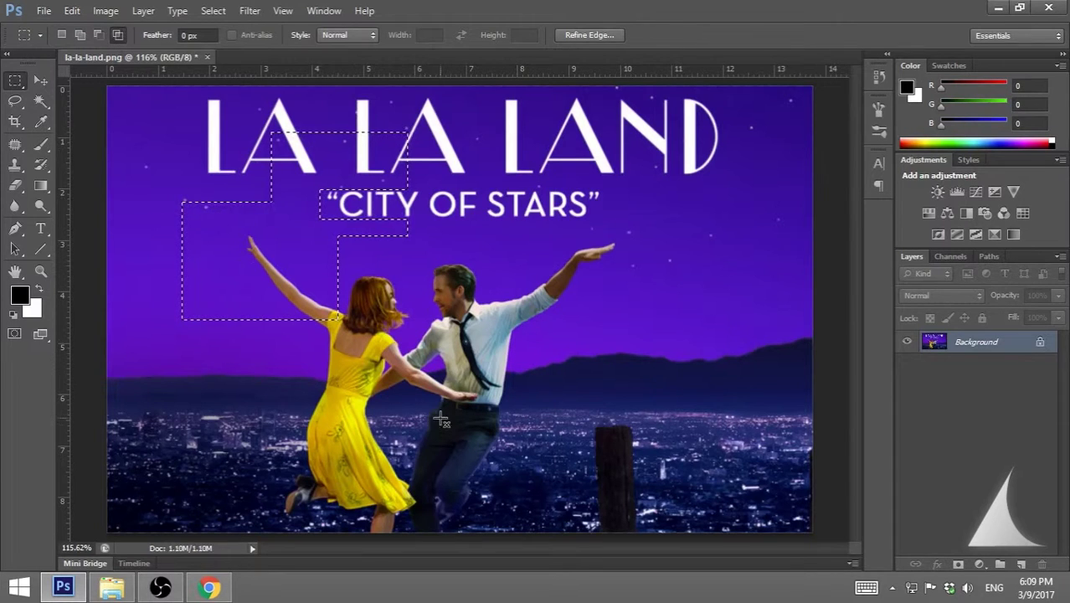
drag(441, 417, 230, 261)
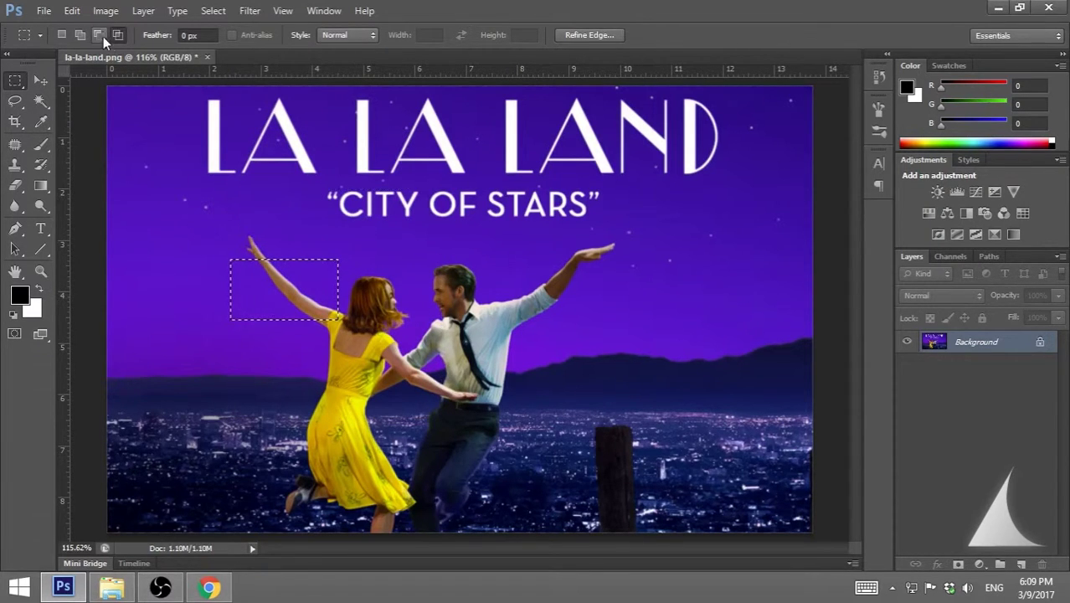
With the Elliptical Marquee, add selections around the man's head, the title's first letter, the subtitle's opening quote and the man's outstretched hand.
click(64, 35)
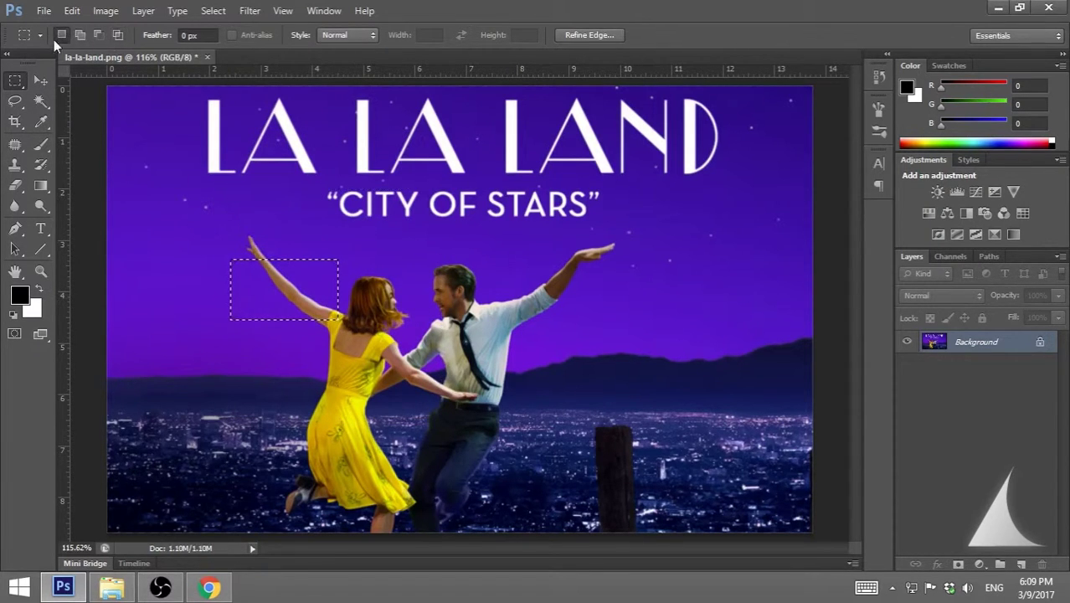
right_click(16, 87)
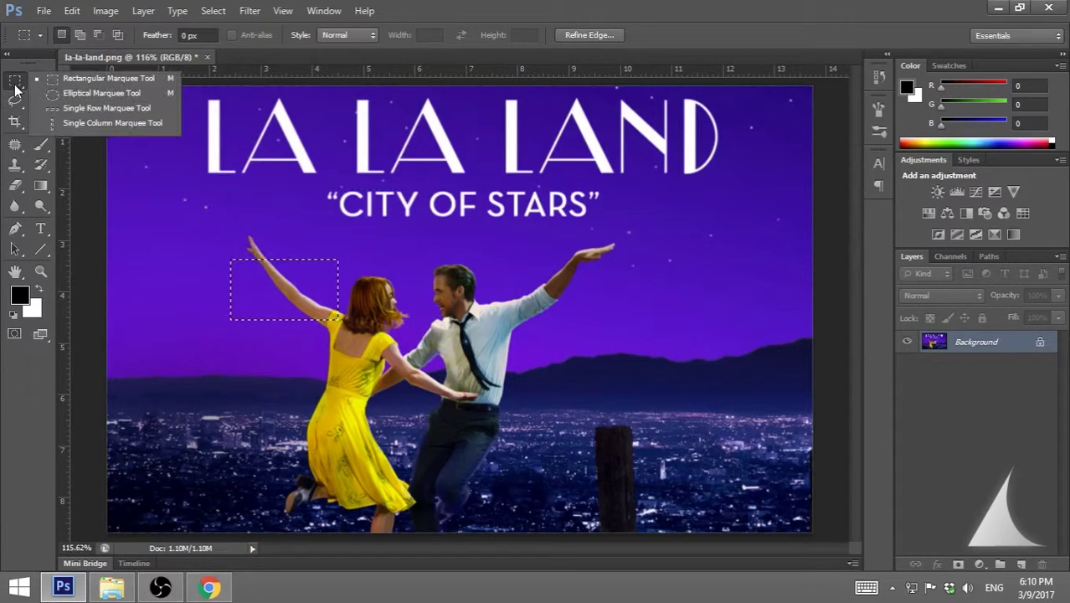
click(83, 93)
drag(394, 184, 567, 327)
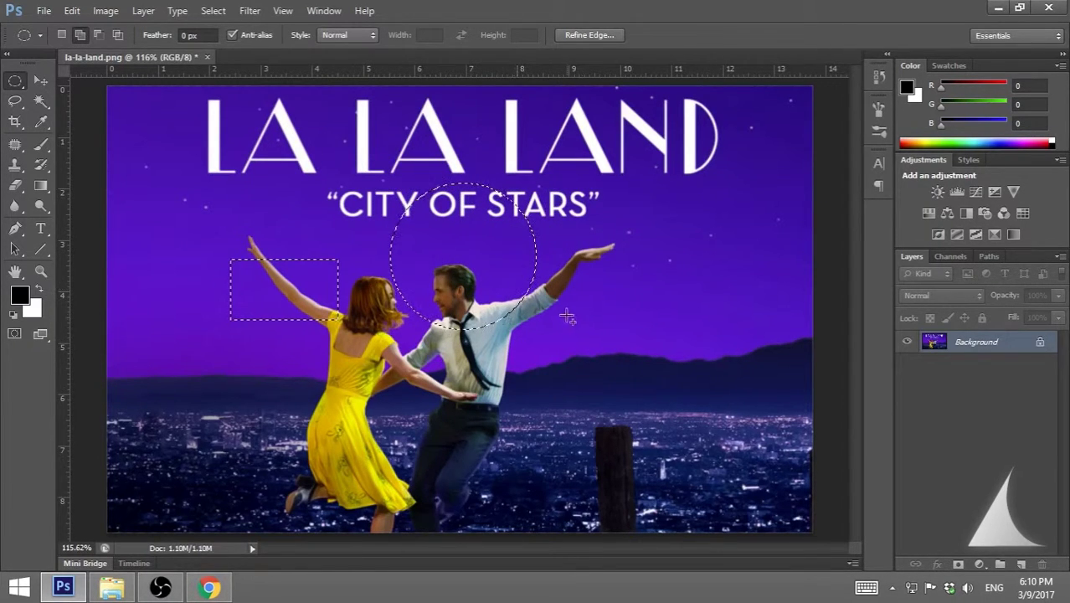
drag(250, 189, 329, 225)
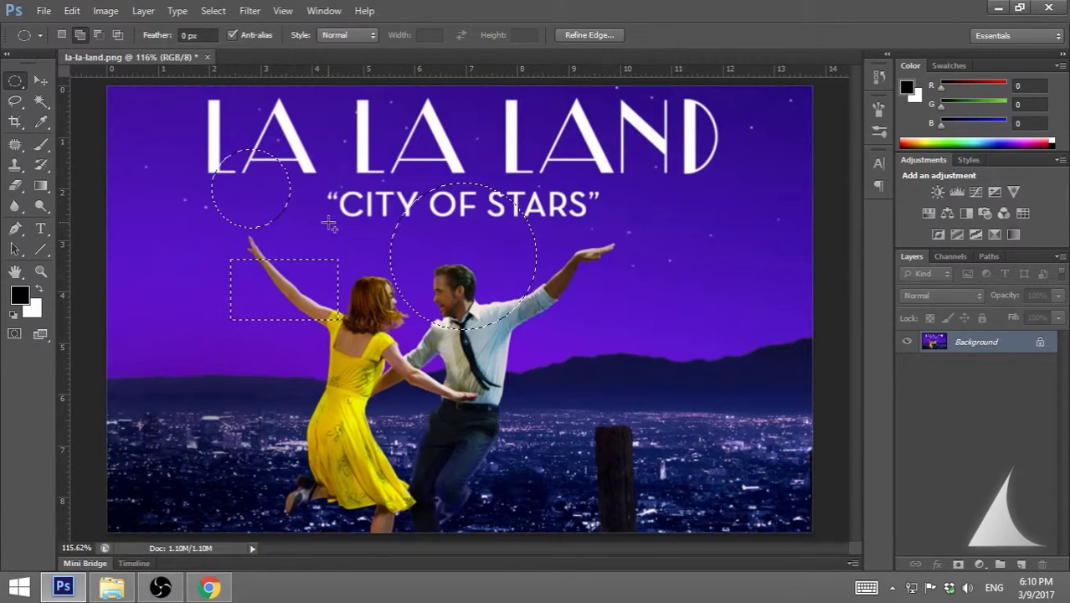
drag(329, 223, 366, 260)
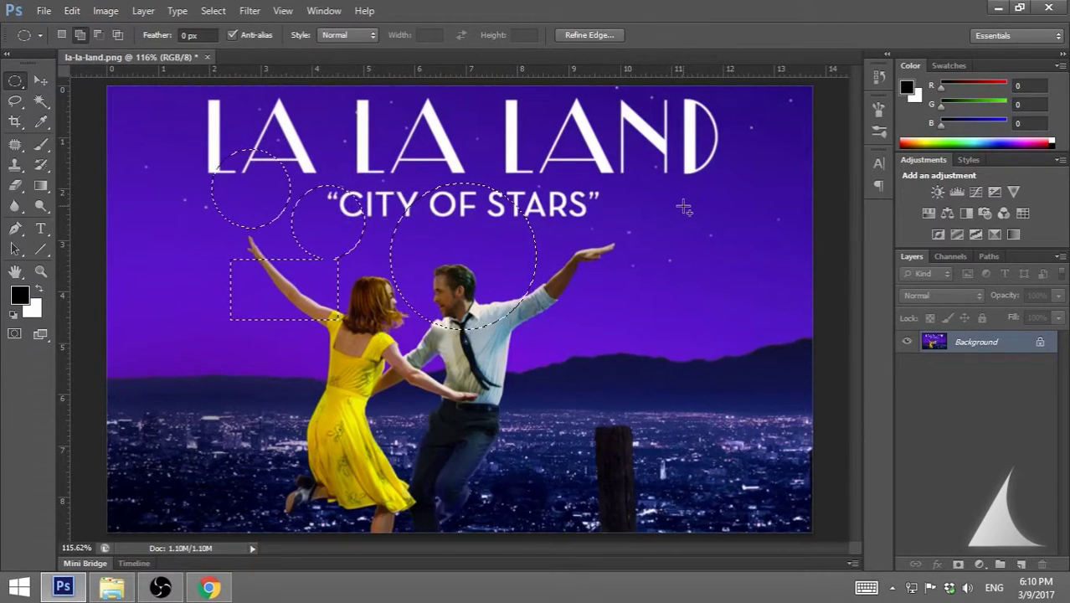
drag(684, 208, 566, 306)
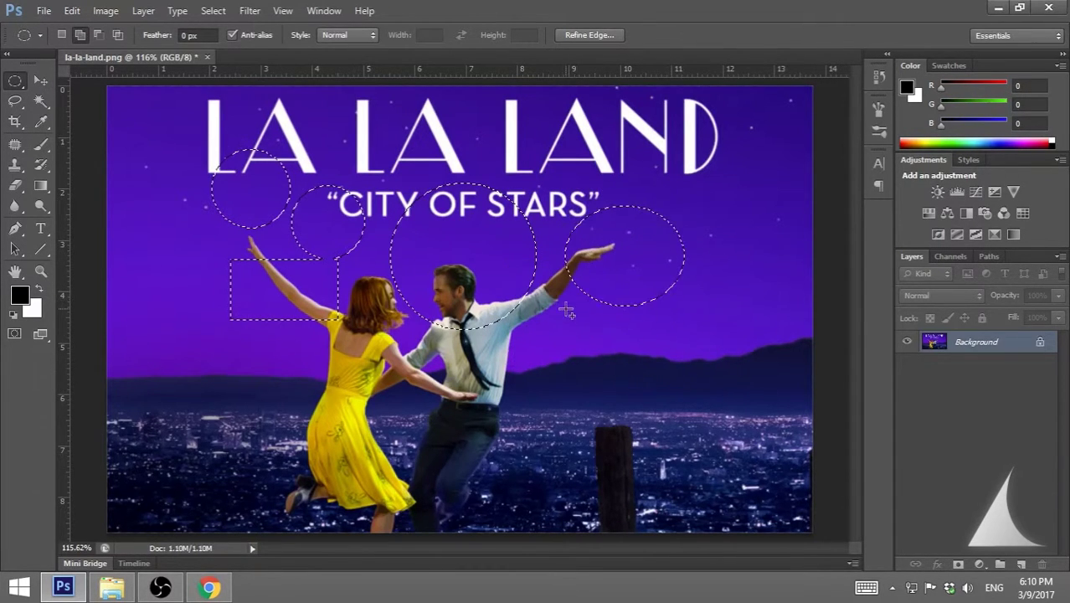
Replace all current selections with one rectangular selection of the sky below the woman's raised arm.
right_click(14, 87)
click(97, 78)
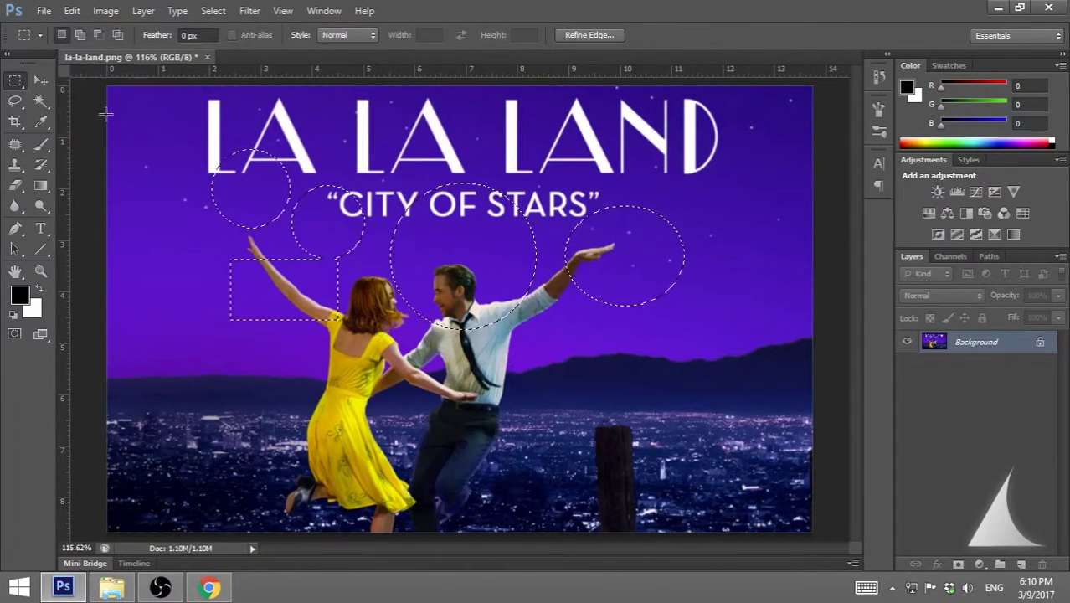
drag(175, 294, 301, 380)
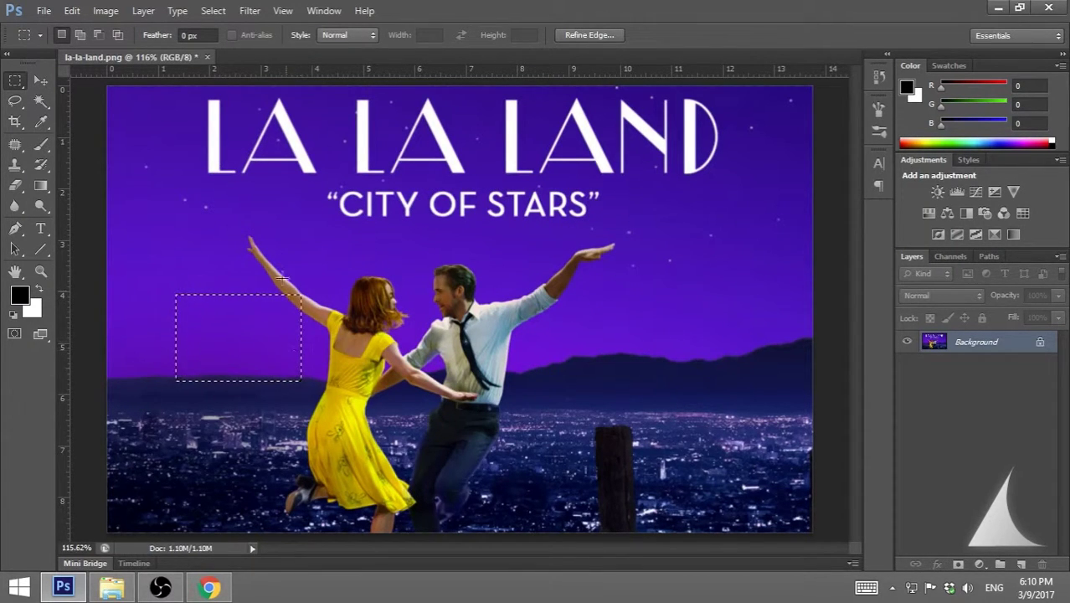
Draw square marquee selections beneath the title's first letter and over the woman's head, and deselect everything.
drag(266, 218, 332, 270)
drag(211, 203, 368, 323)
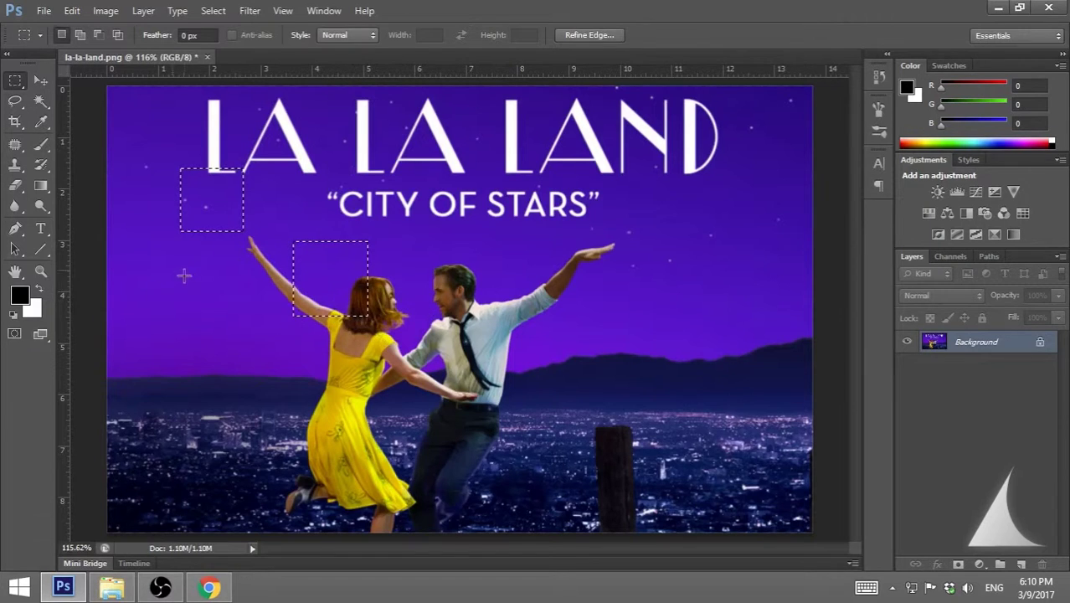
right_click(263, 198)
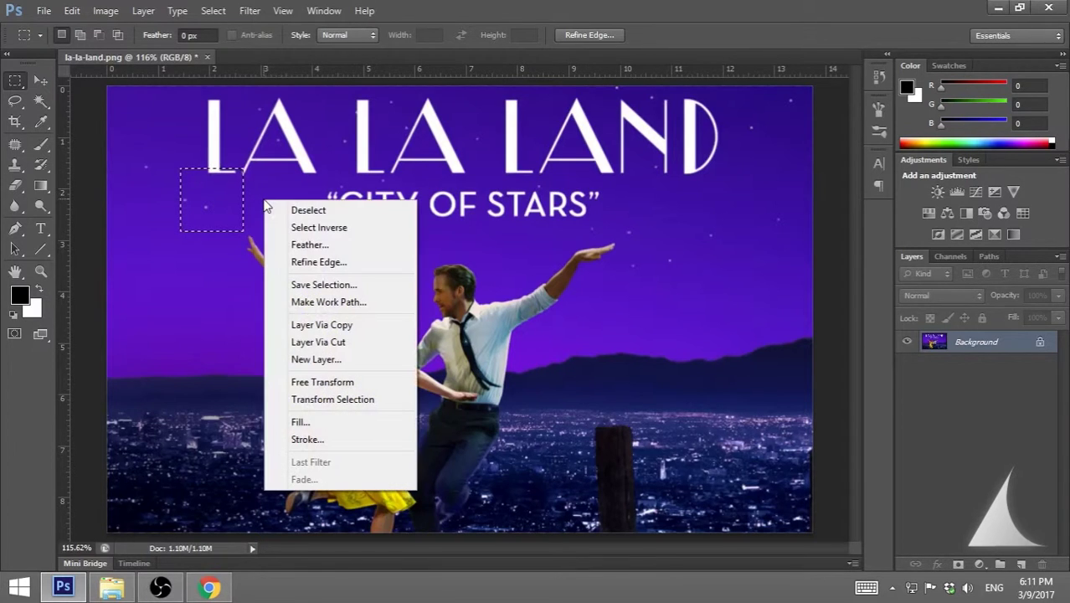
click(321, 213)
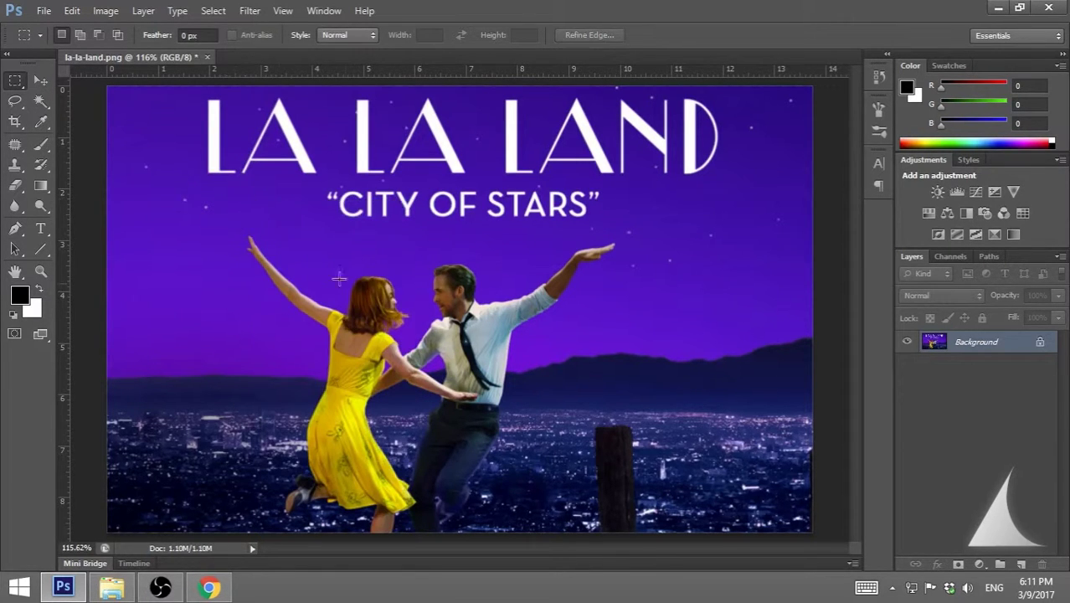
Draw a rectangular selection below the first LA, bring up the Brush tool's size and hardness options over it, and deselect the area.
click(17, 89)
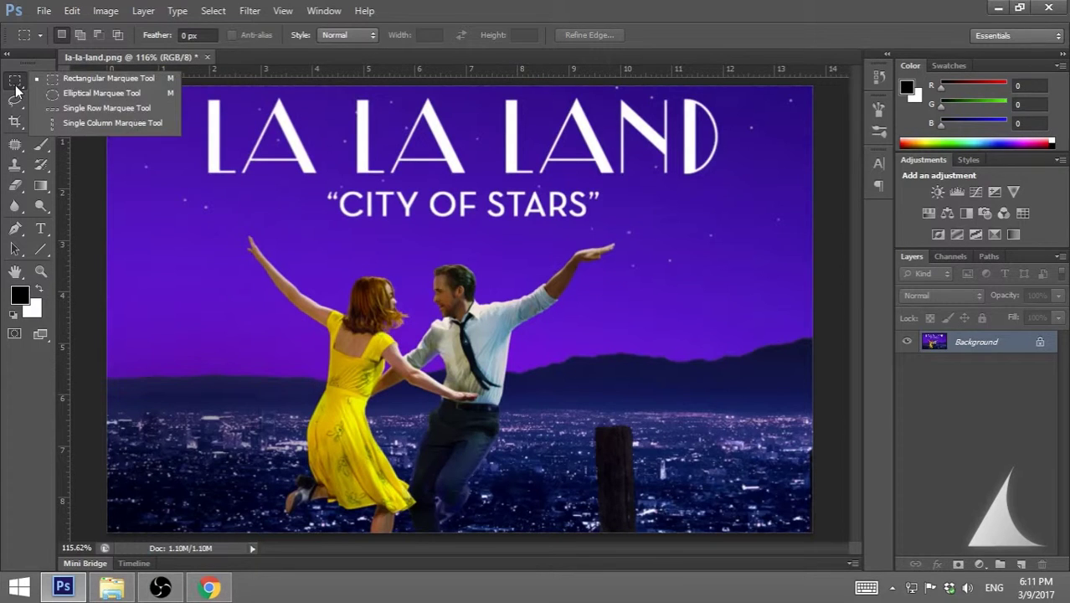
click(17, 89)
drag(199, 173, 310, 242)
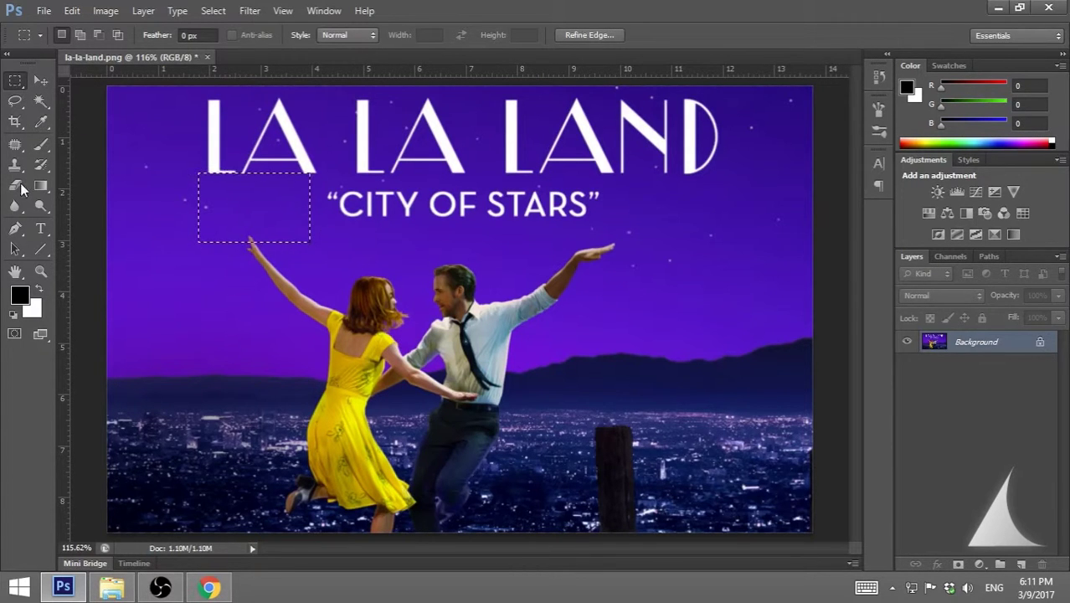
click(41, 143)
right_click(202, 210)
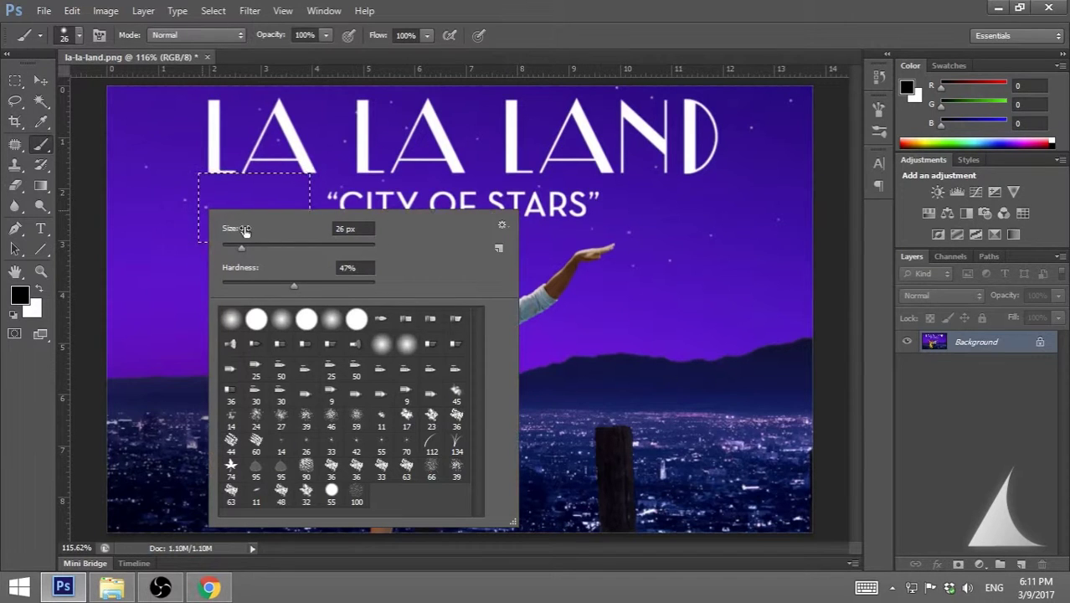
click(15, 82)
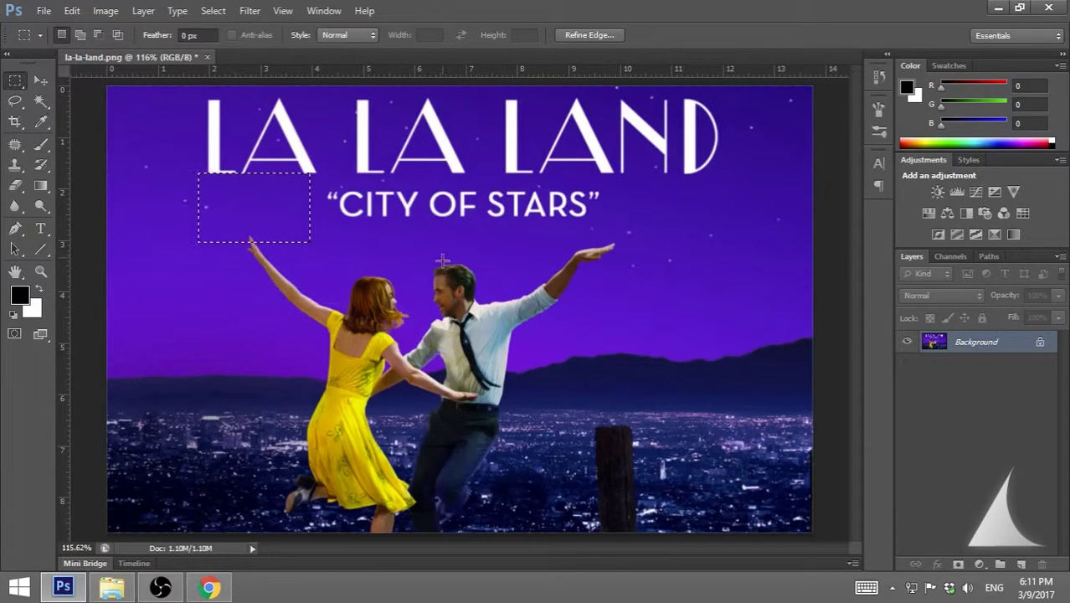
right_click(293, 217)
click(343, 226)
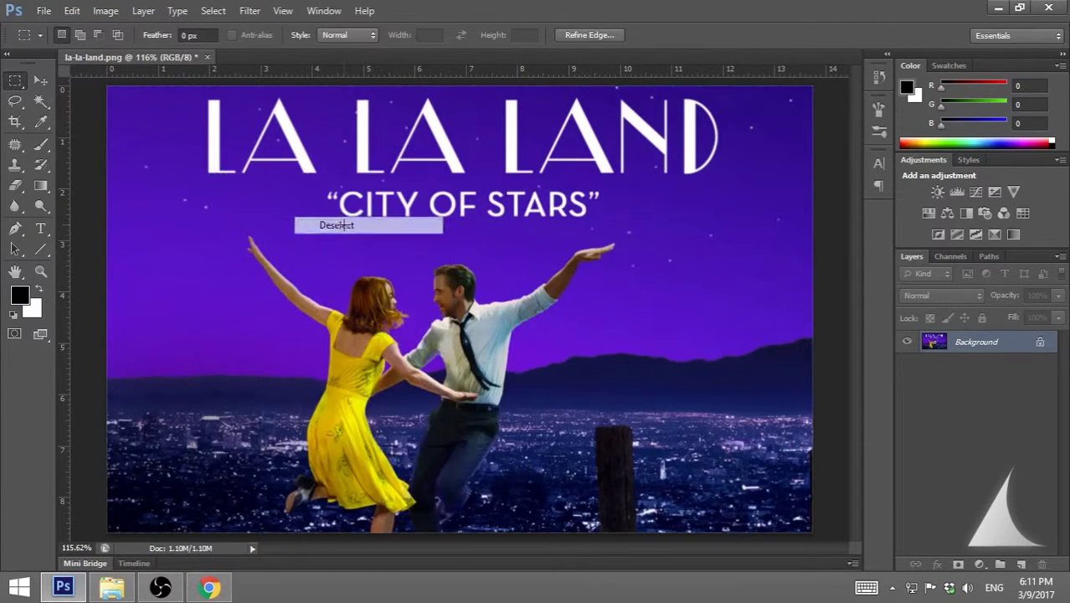
Select a single pixel row across the image just below the CITY OF STARS subtitle and inspect its thickness up close.
right_click(16, 86)
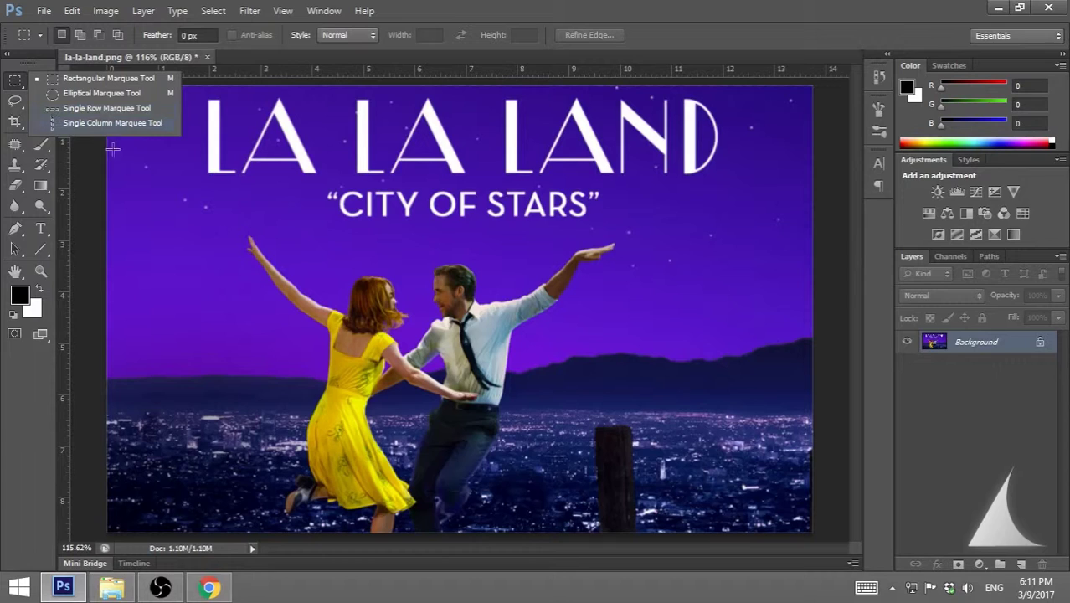
click(94, 108)
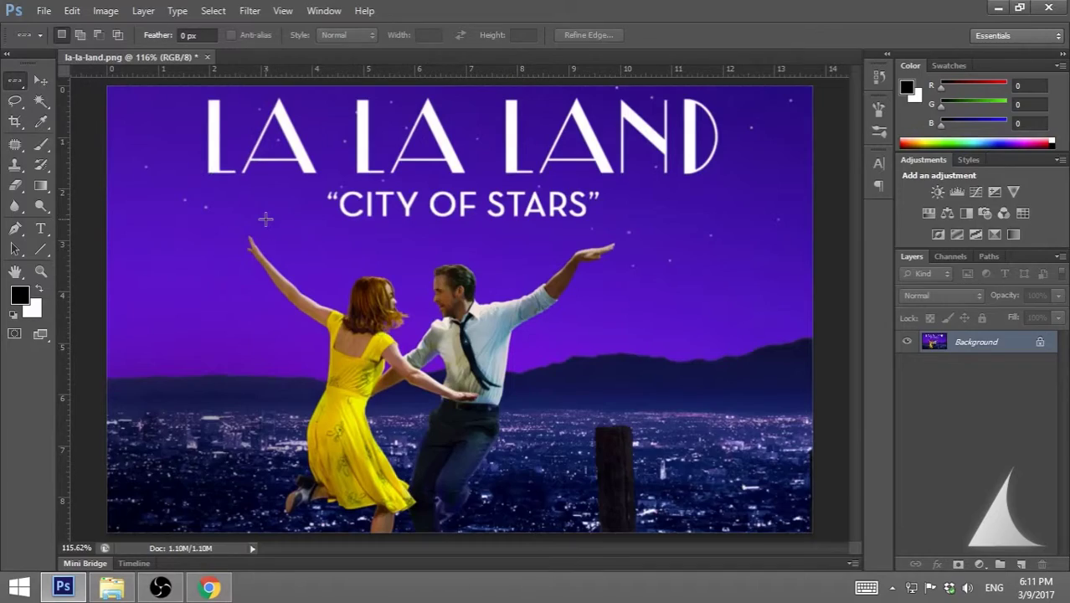
click(265, 220)
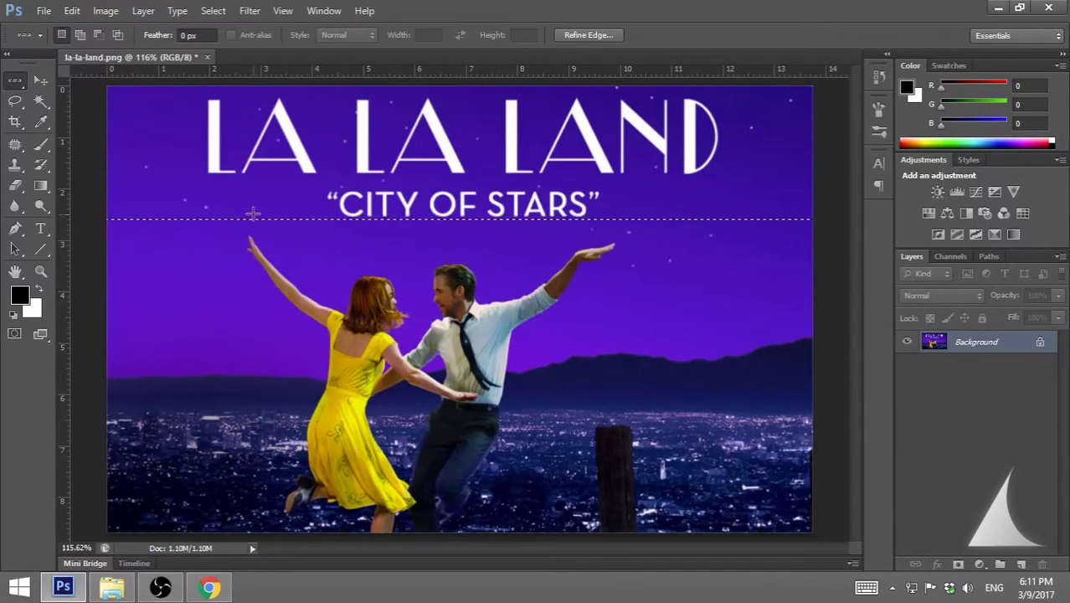
scroll(253, 215, up, 10)
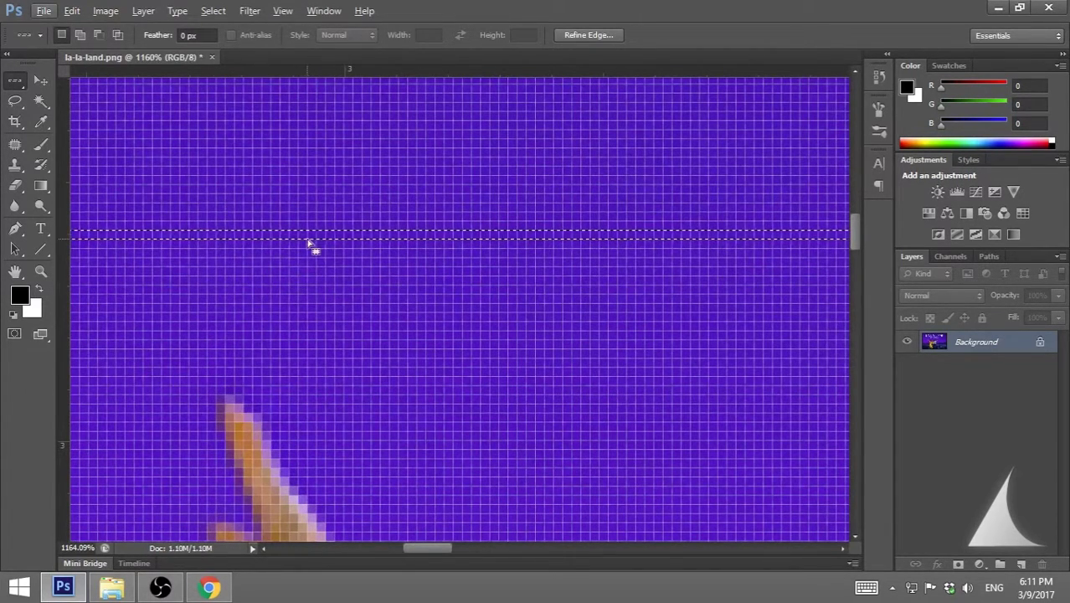
scroll(309, 240, up, 5)
scroll(314, 247, down, 4)
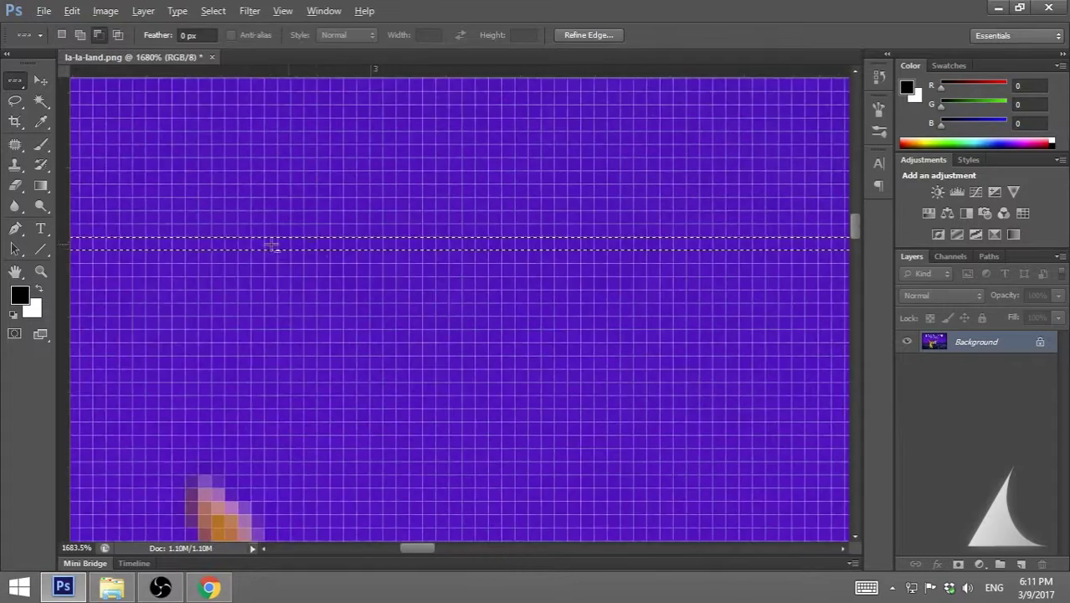
scroll(272, 244, down, 3)
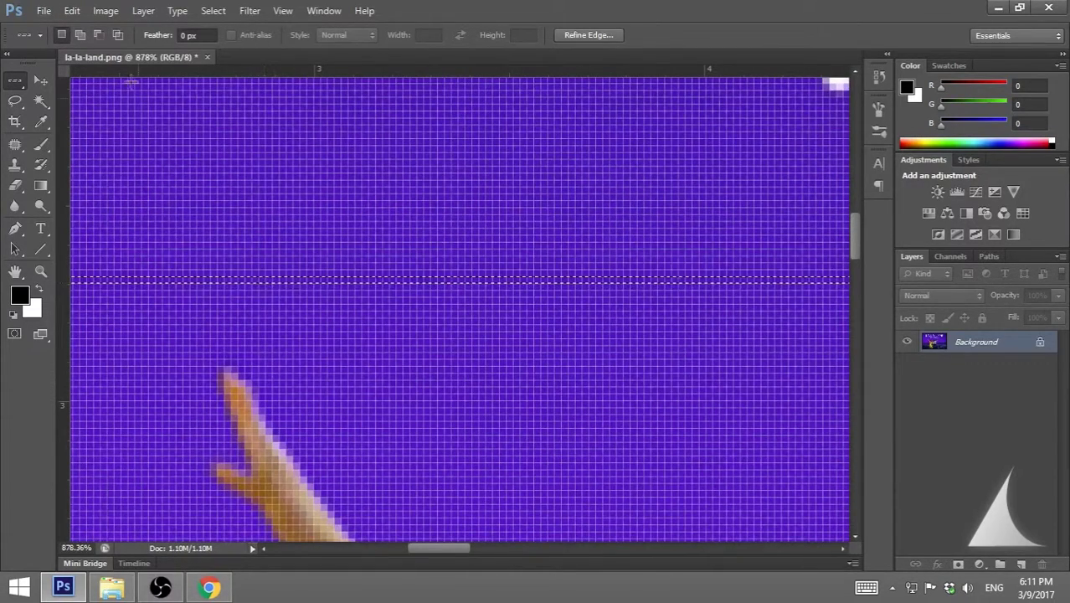
Add two more single pixel rows to the selection, one above and one below the existing row.
click(79, 35)
click(303, 244)
click(307, 300)
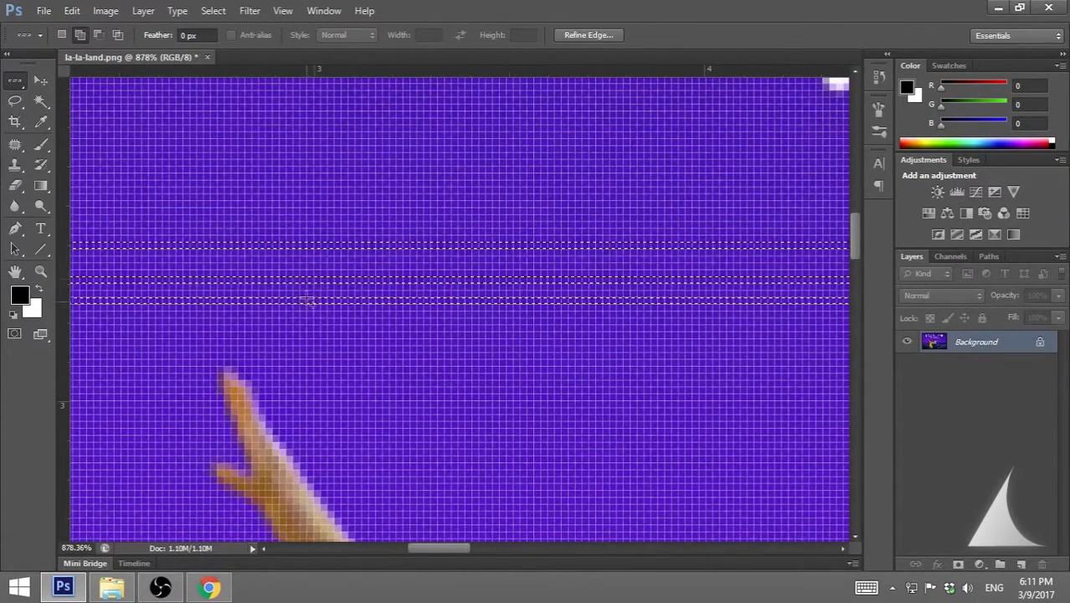
scroll(287, 242, down, 5)
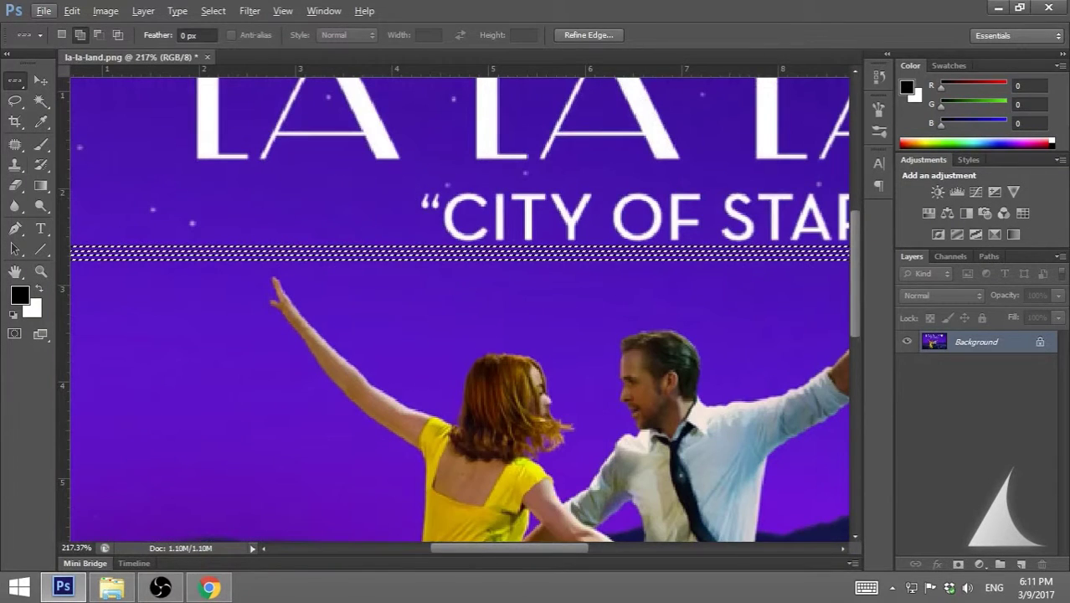
Replace the row selection with Single Column Marquee selections in the sky beside the woman's raised hand, adding several columns together.
right_click(15, 80)
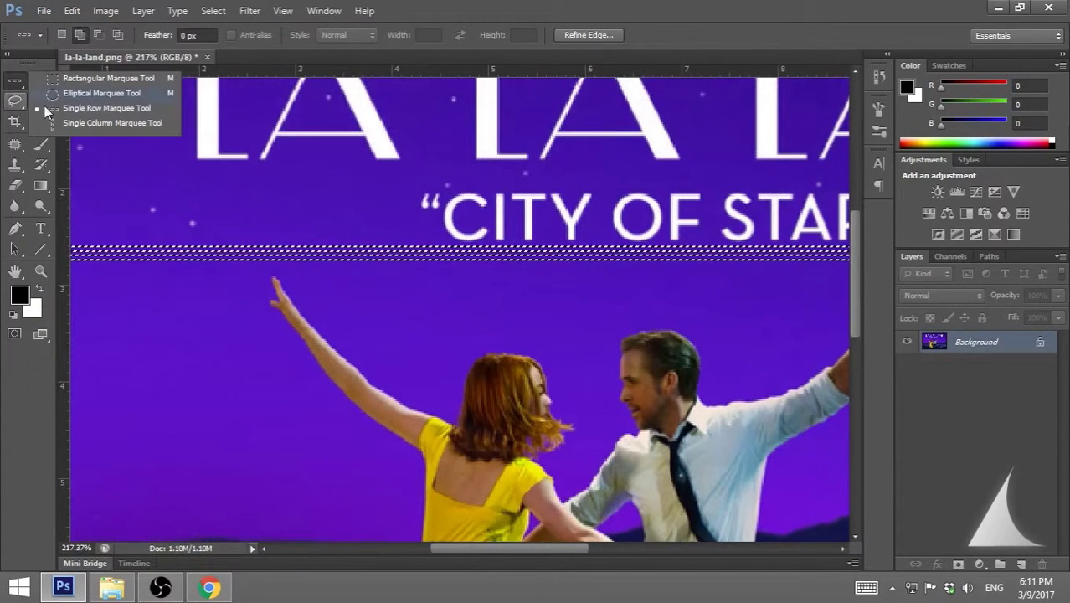
click(91, 127)
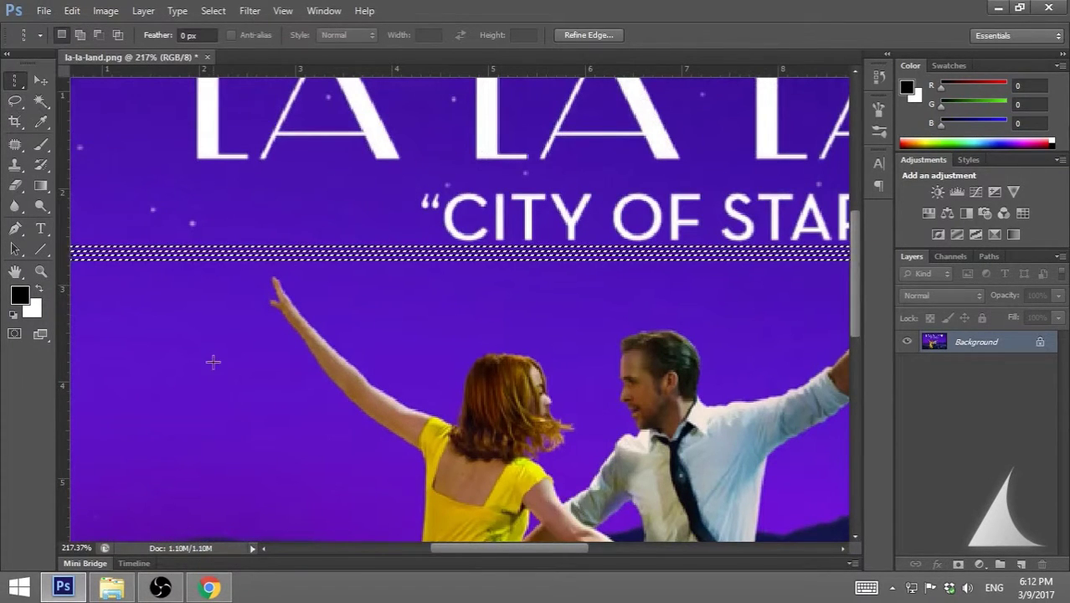
click(213, 362)
click(270, 360)
click(238, 329)
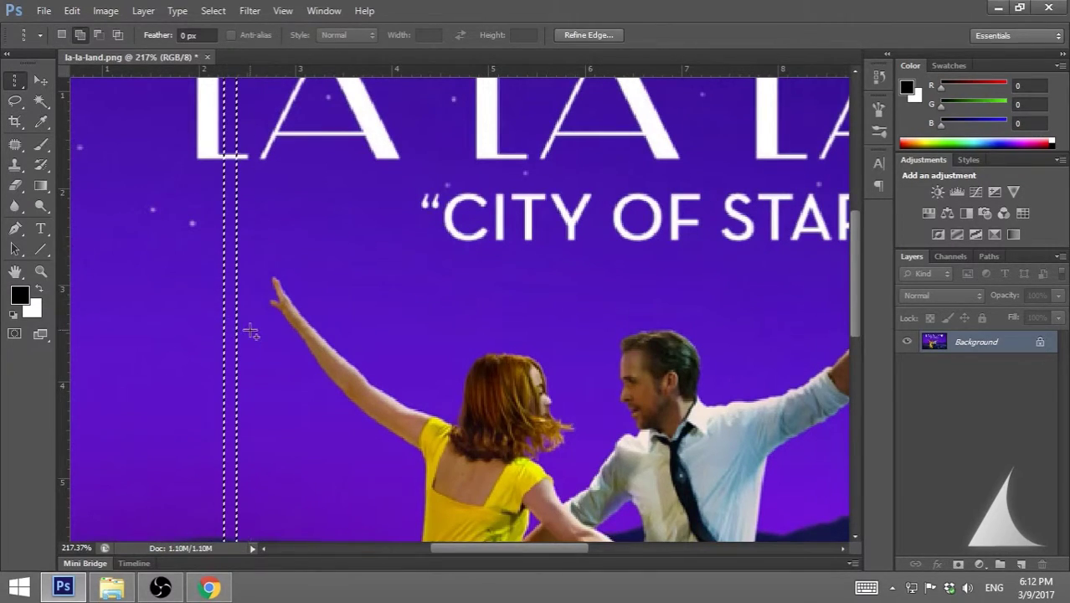
Add two more single pixel columns between the existing ones beside the woman's raised hand.
scroll(249, 332, up, 6)
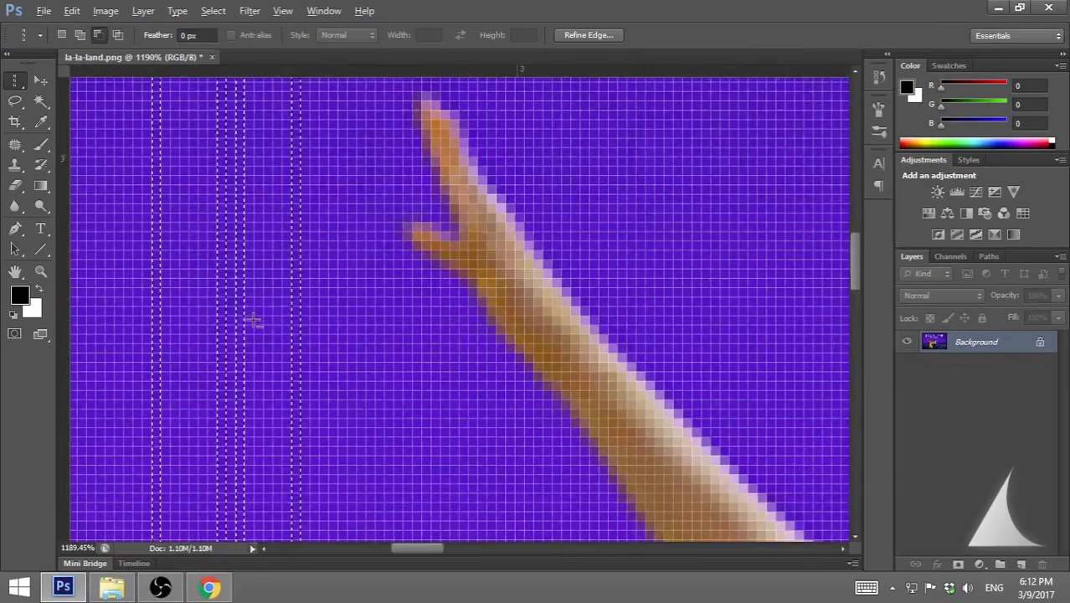
click(258, 327)
click(278, 338)
scroll(308, 339, down, 4)
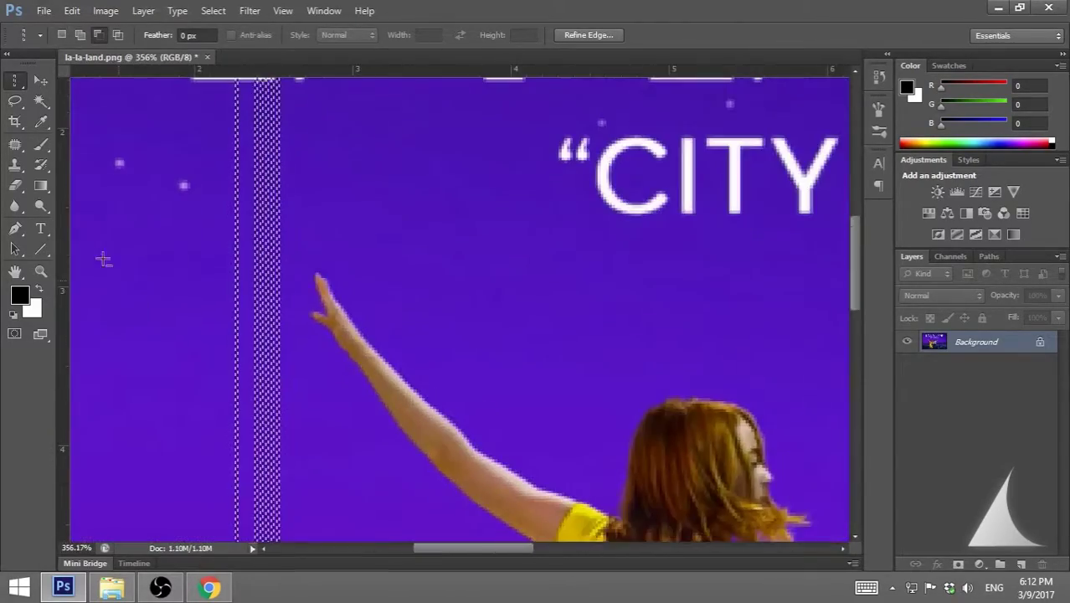
scroll(103, 260, down, 5)
scroll(336, 288, up, 1)
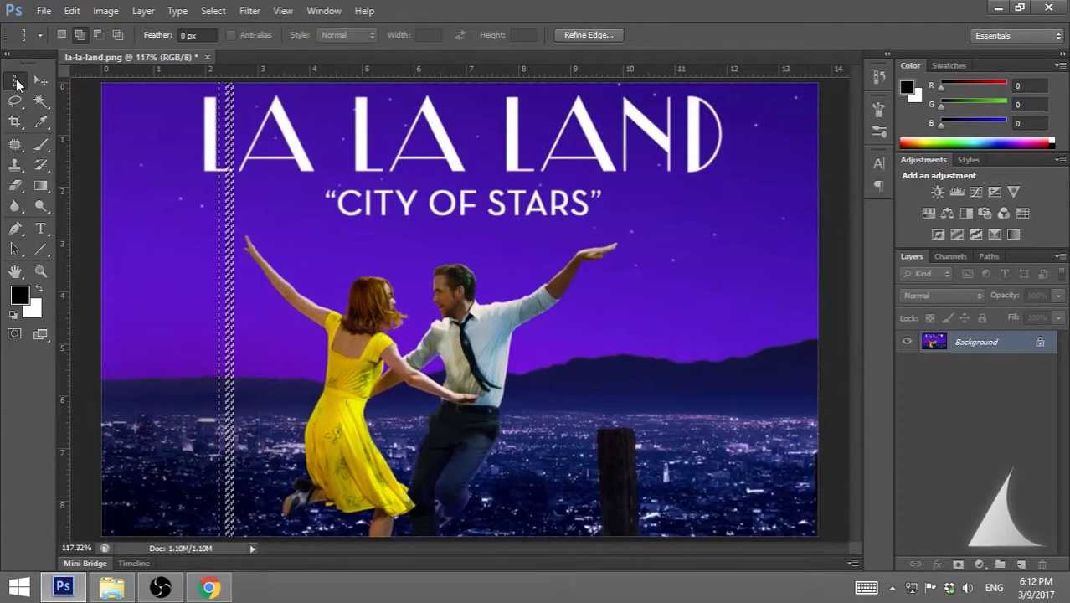
Draw a trial Lasso loop over the man's head and chest, deselect it, and trace a freehand selection around the woman.
right_click(15, 89)
click(15, 90)
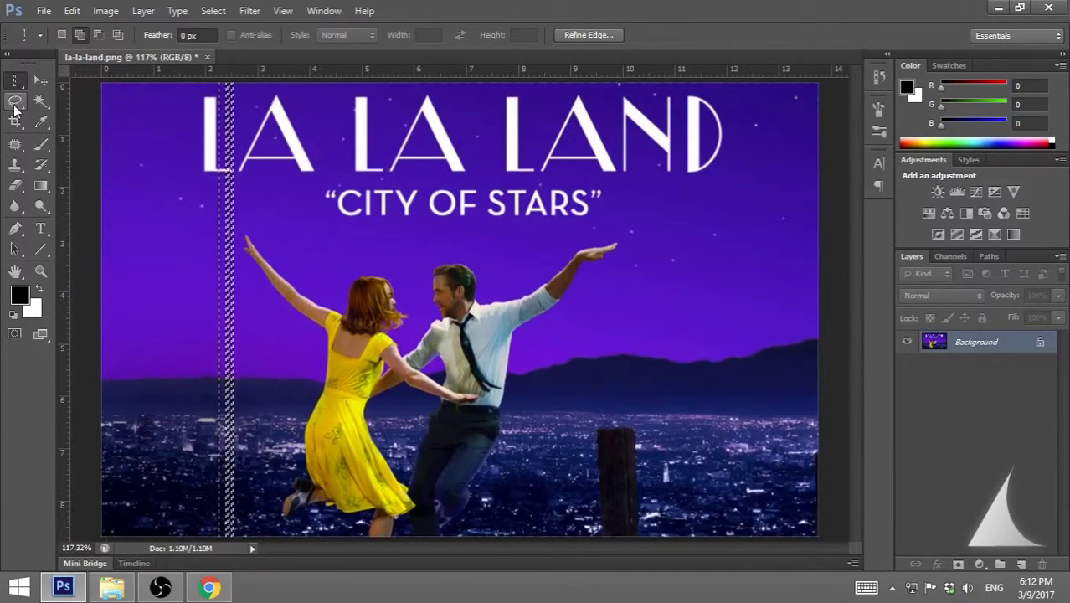
click(16, 103)
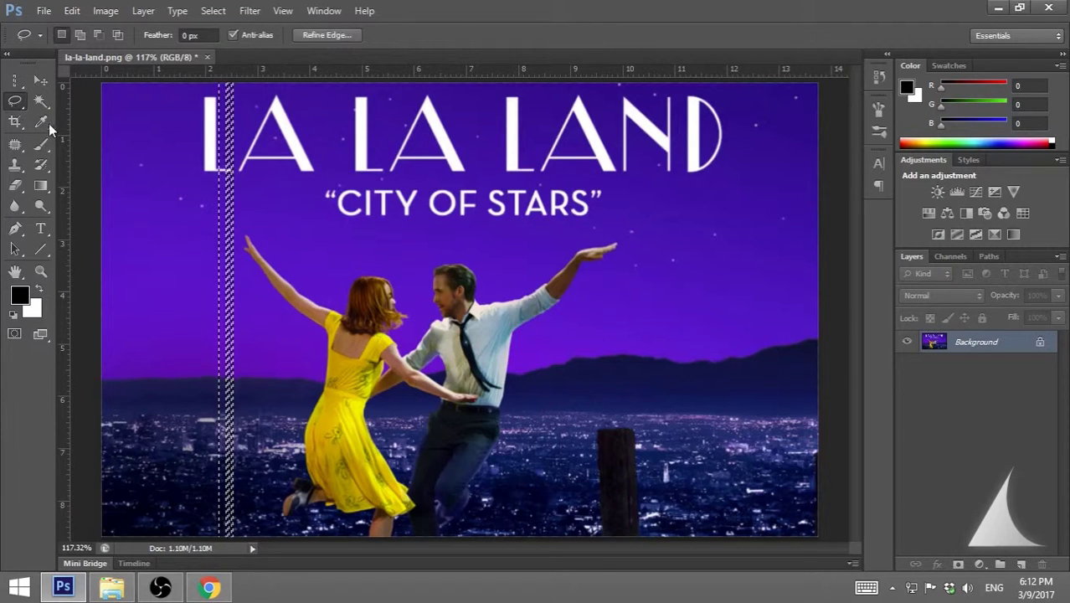
click(452, 244)
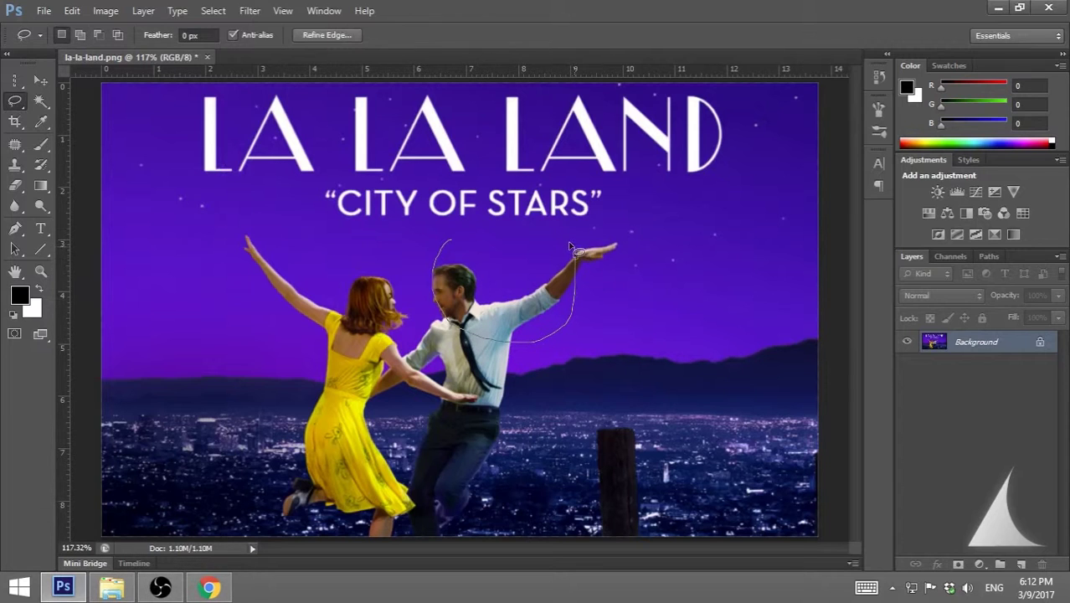
drag(570, 246, 567, 243)
key(ctrl+d)
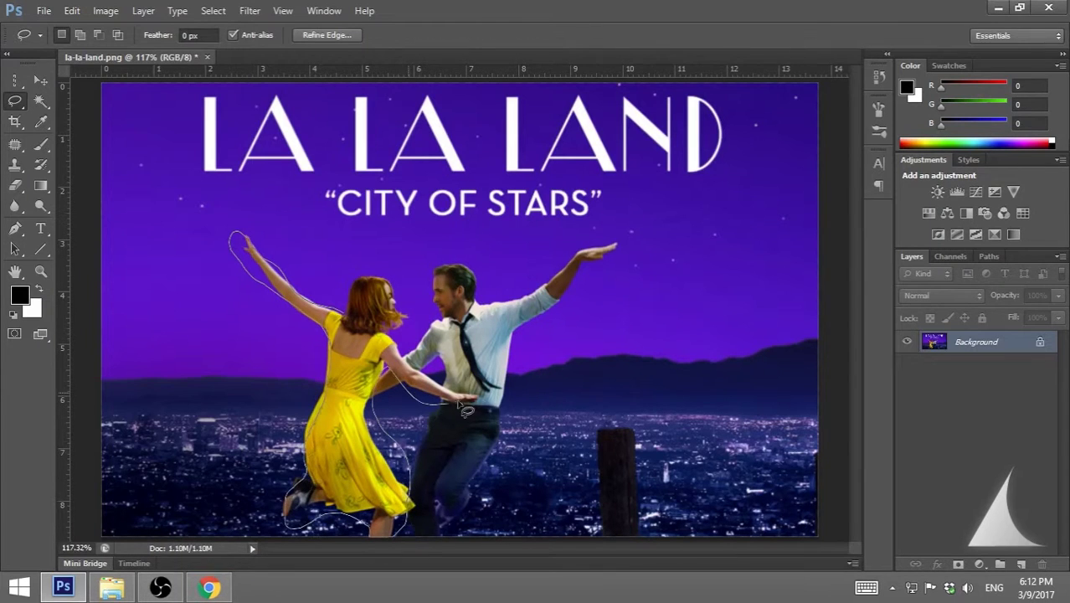
drag(356, 315, 356, 315)
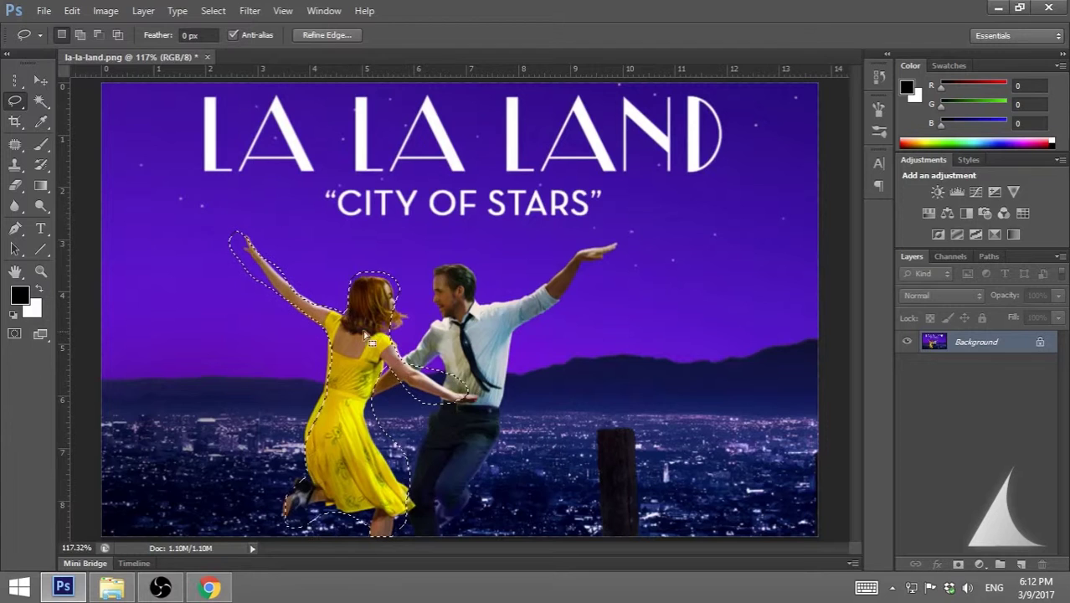
Add a Polygonal Lasso selection around the title's first letter L to the existing selection of the woman.
click(16, 102)
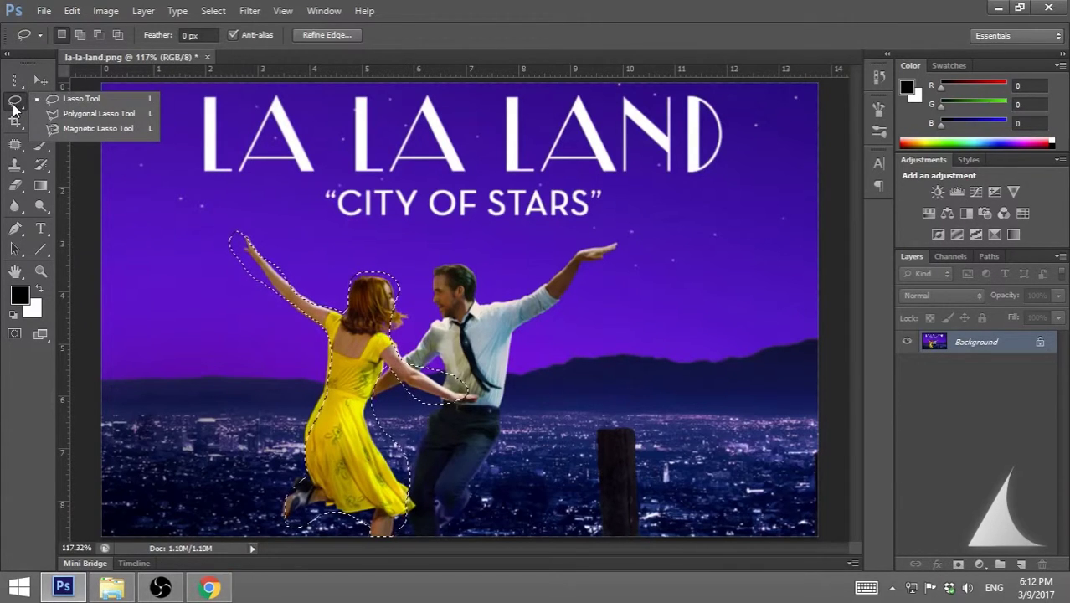
click(79, 118)
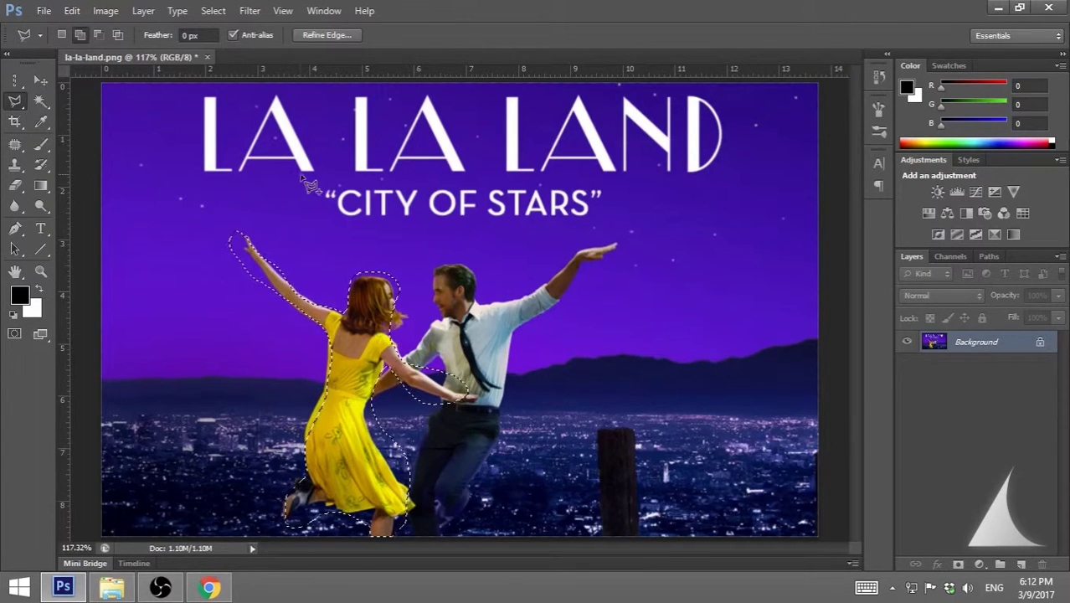
scroll(353, 208, up, 2)
scroll(354, 208, up, 2)
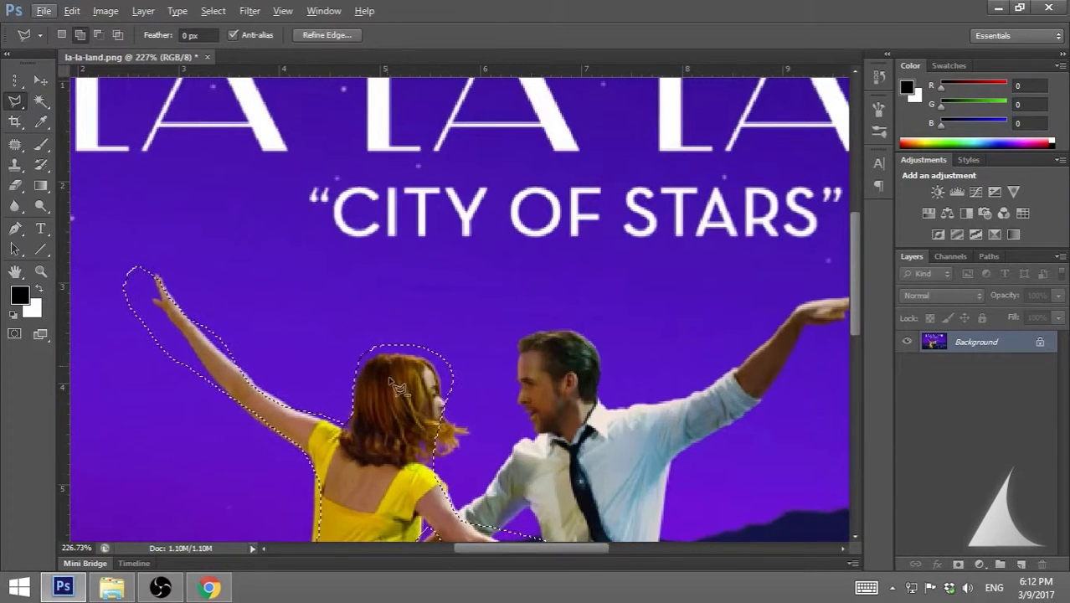
scroll(348, 251, down, 2)
scroll(143, 109, up, 5)
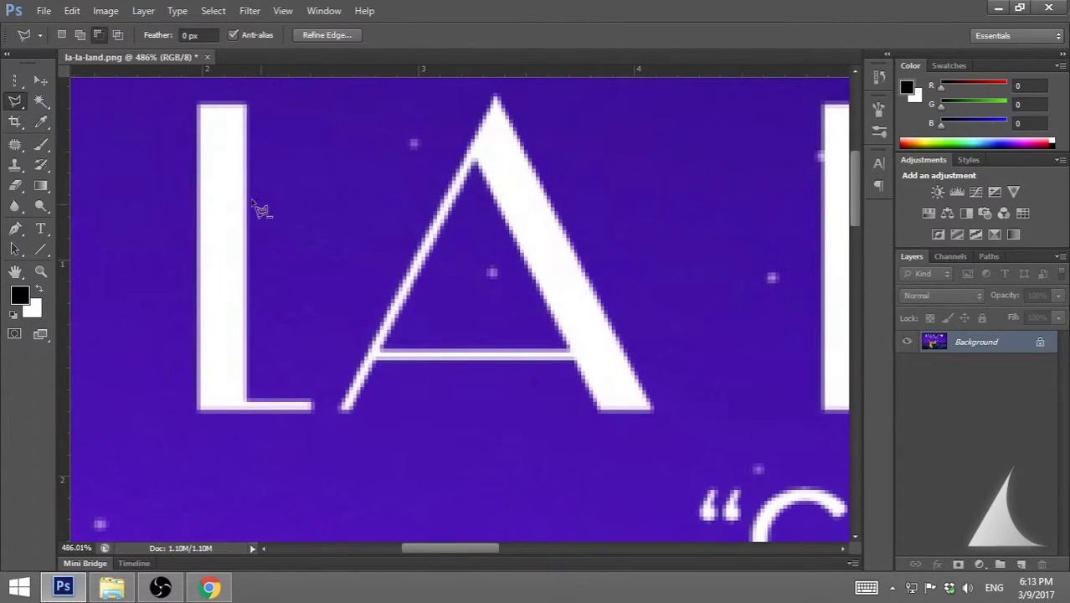
scroll(254, 203, down, 2)
scroll(249, 190, up, 2)
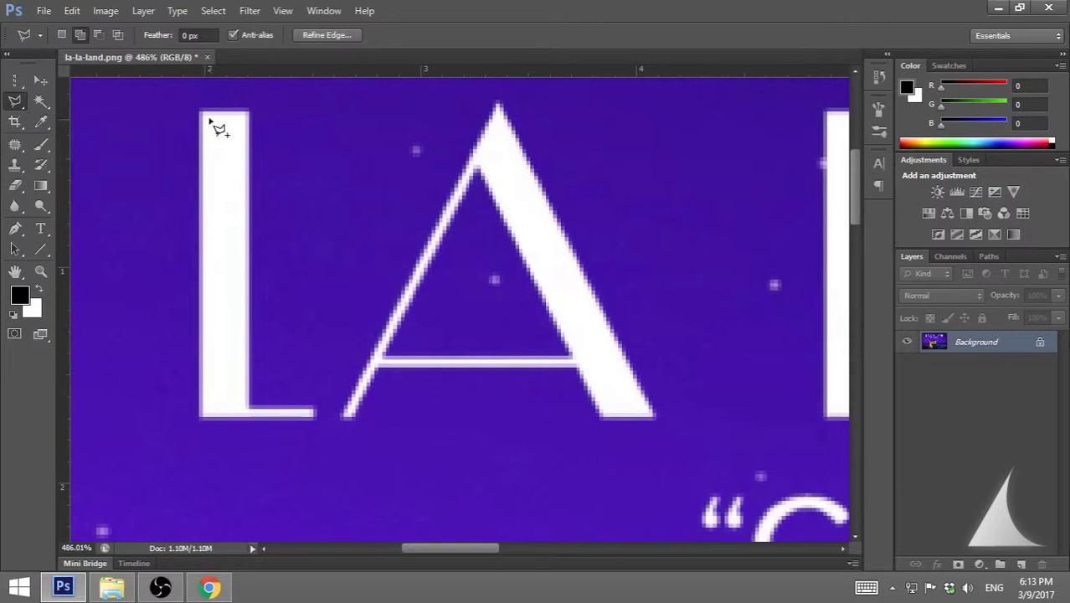
click(249, 111)
click(315, 422)
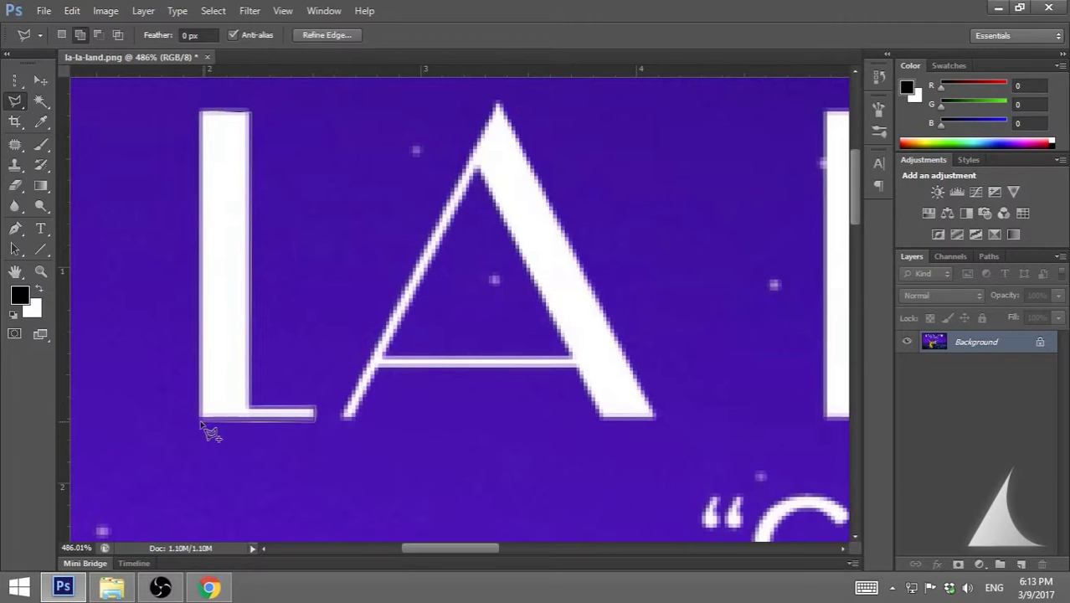
click(201, 420)
click(205, 122)
scroll(209, 318, down, 3)
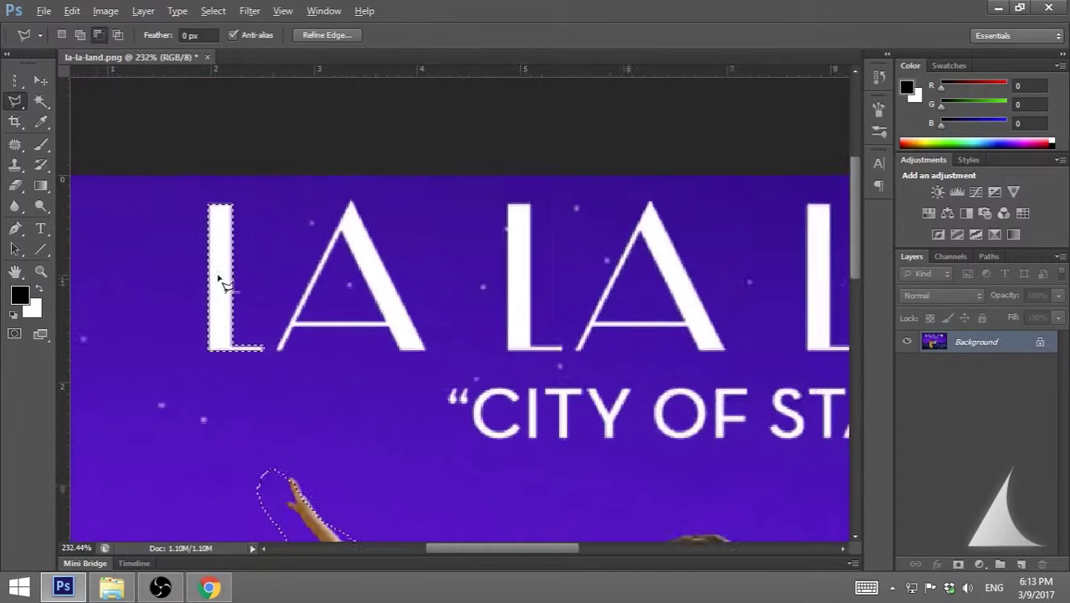
scroll(221, 289, down, 8)
scroll(285, 361, up, 1)
scroll(243, 302, down, 1)
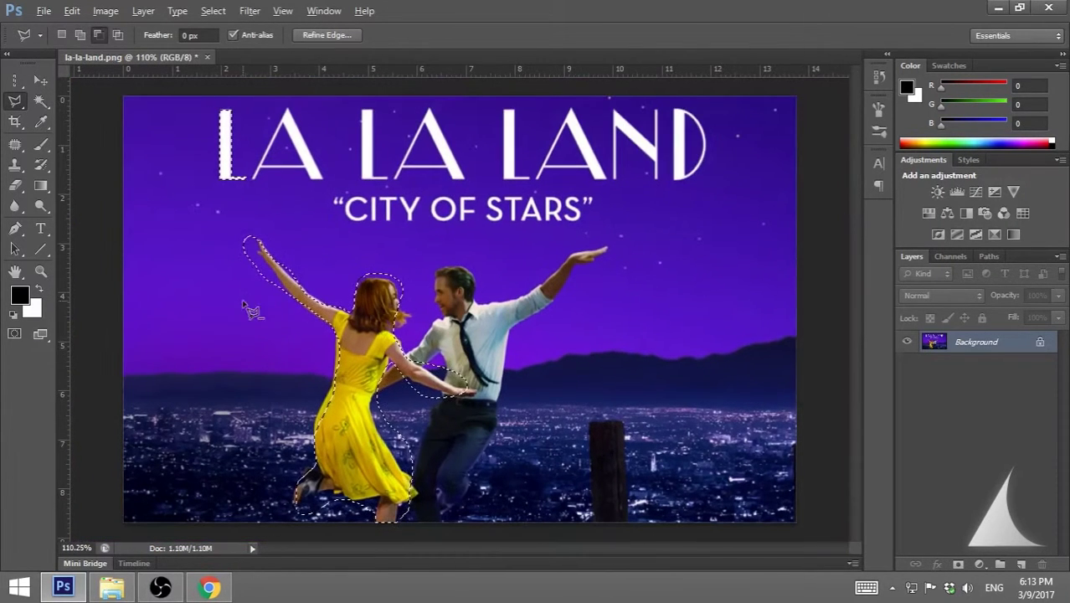
Trace the woman with the Magnetic Lasso, starting in the sky beside her raised arm, inspect the outline up close, and deselect it.
right_click(14, 101)
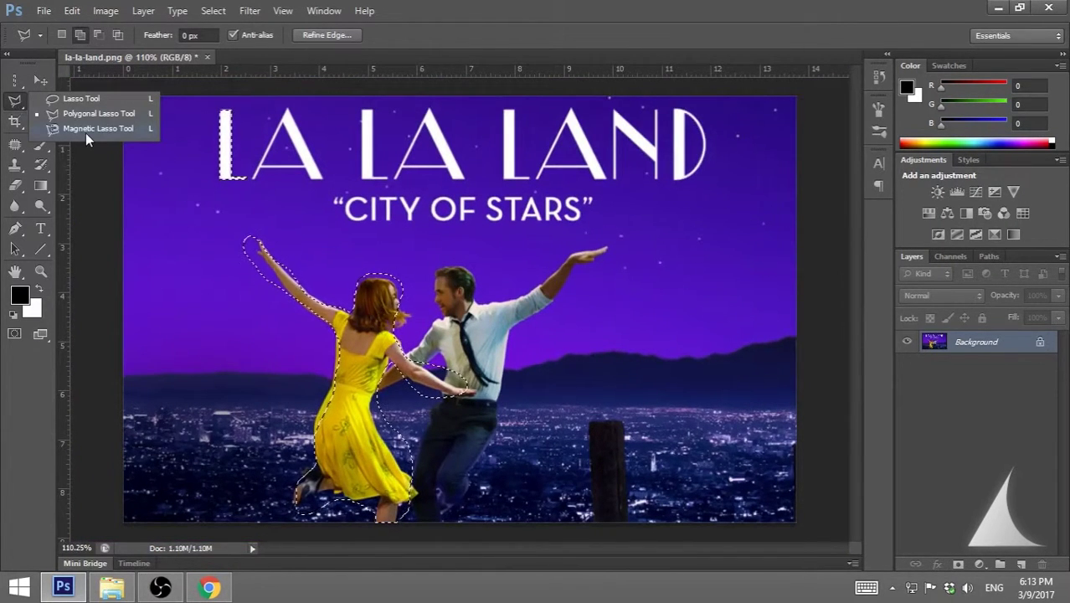
click(89, 129)
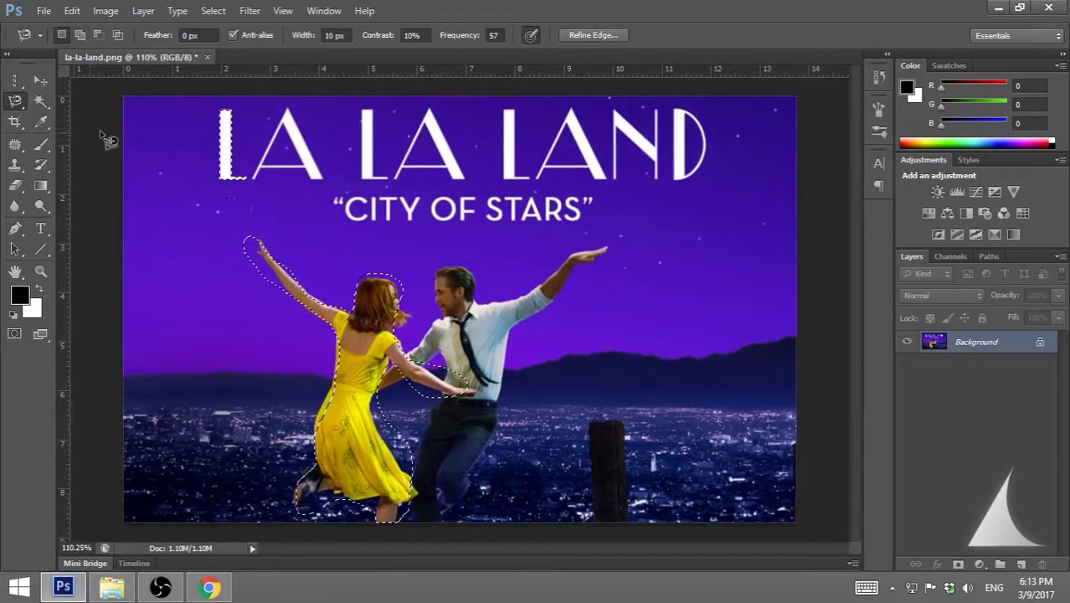
click(197, 288)
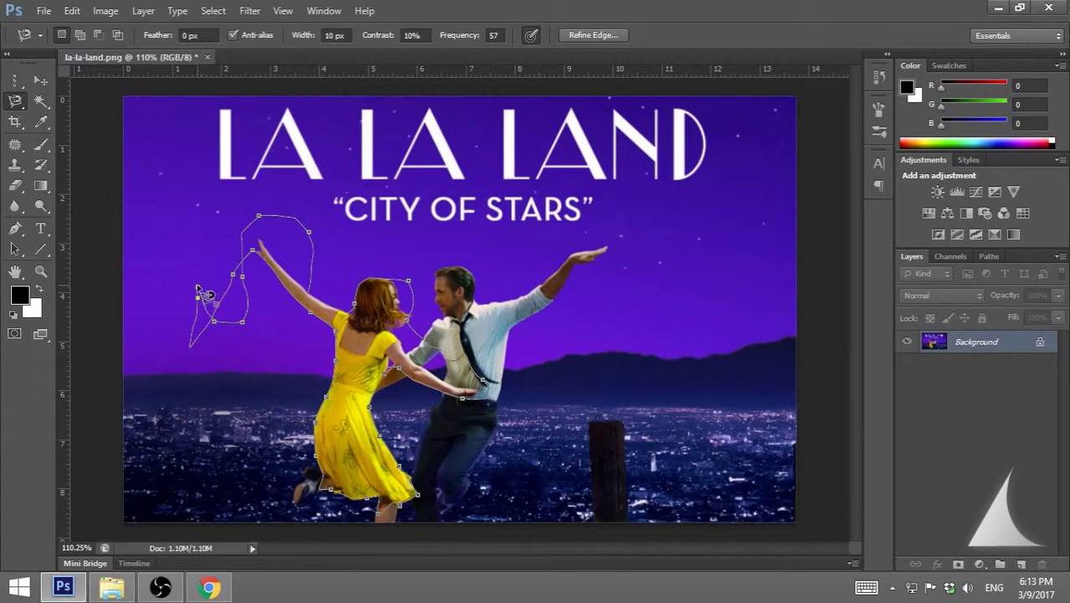
click(203, 295)
scroll(327, 394, down, 2)
scroll(330, 390, up, 5)
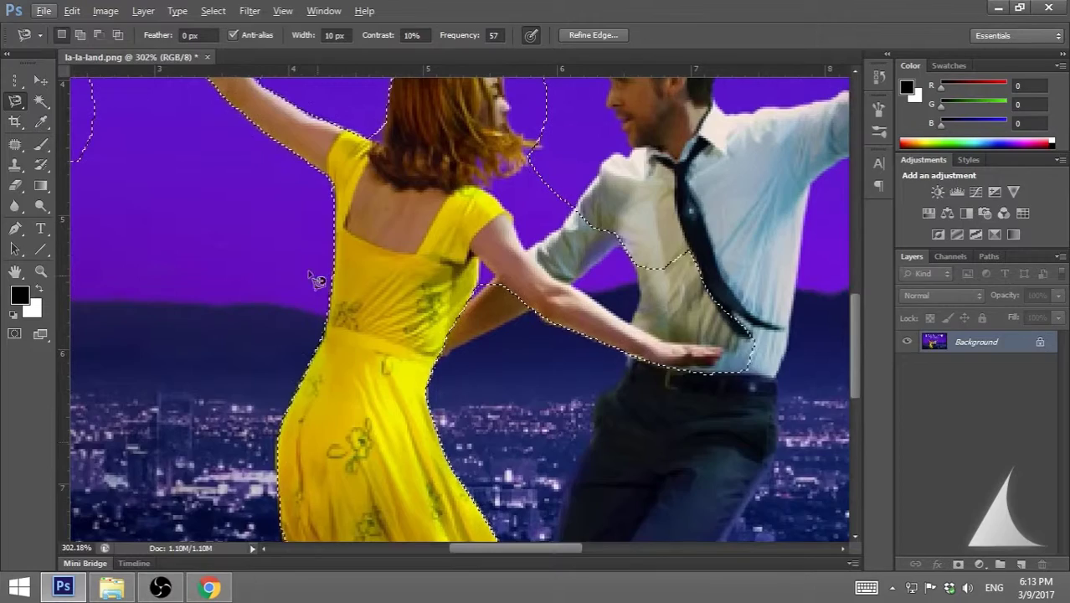
scroll(316, 281, down, 4)
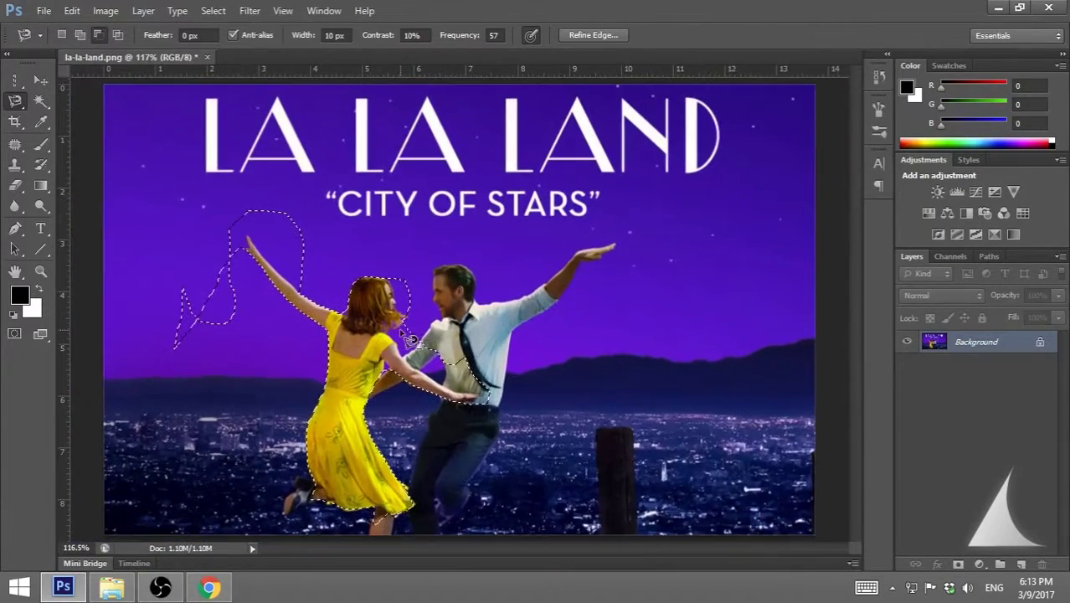
right_click(325, 263)
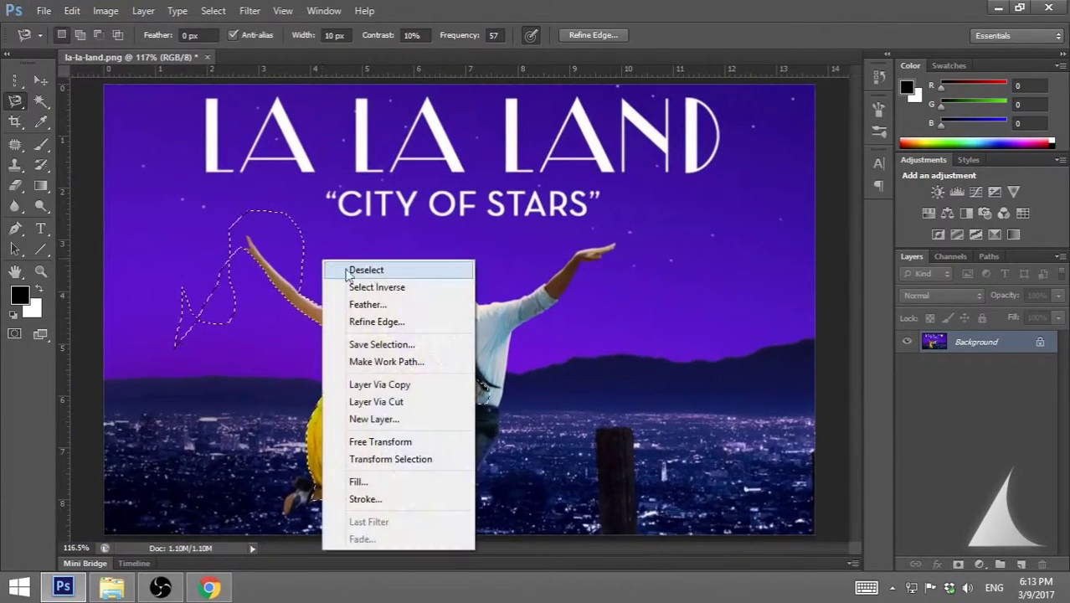
click(352, 269)
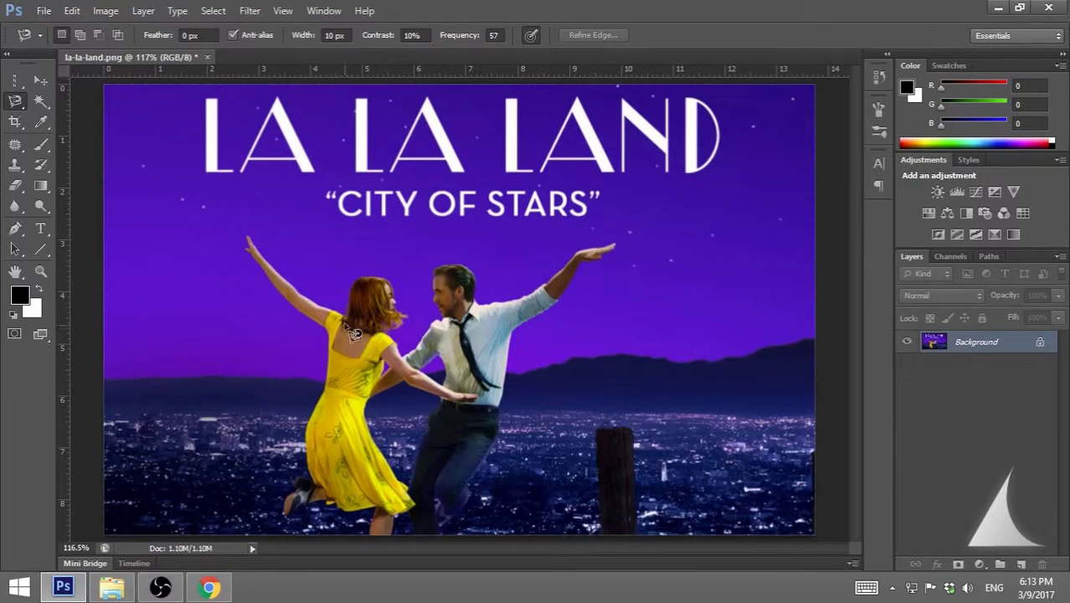
Select the band of purple sky behind the couple's heads with the Magic Wand and inspect the selection's edges.
click(40, 102)
right_click(42, 107)
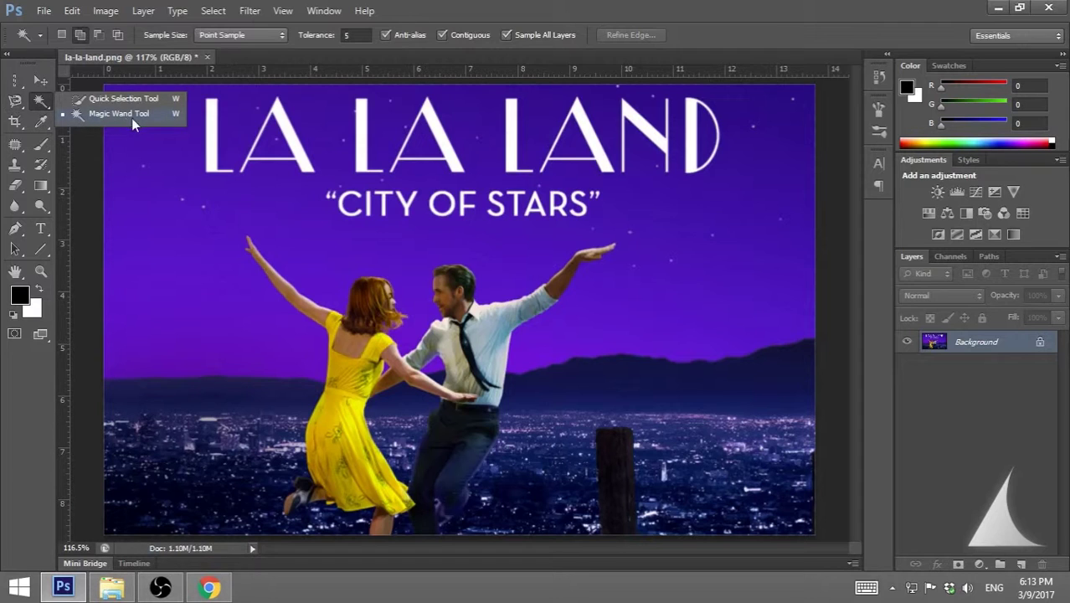
click(324, 261)
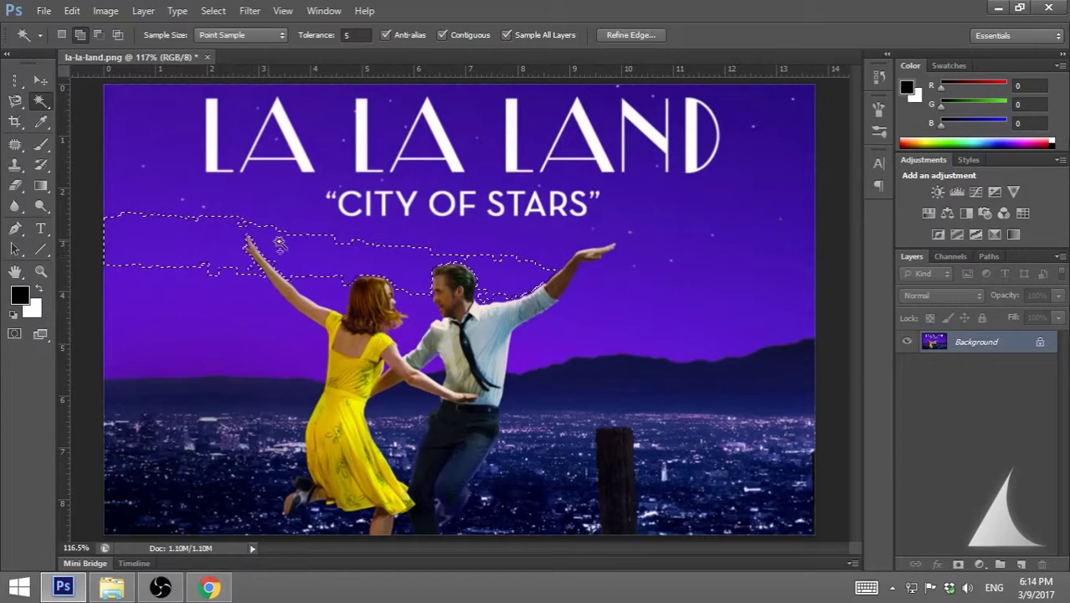
scroll(184, 226, up, 3)
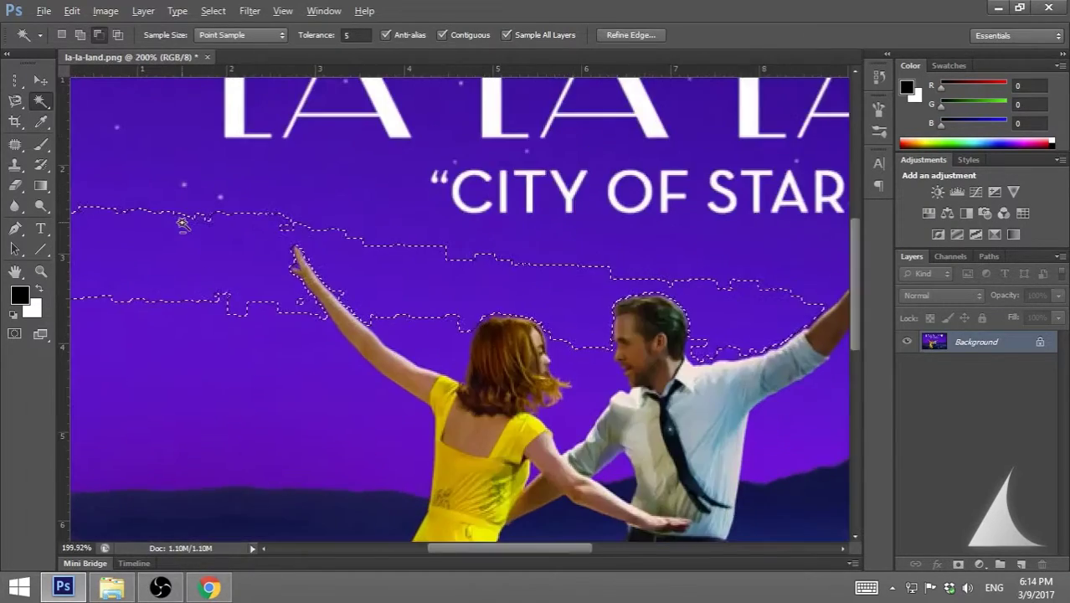
scroll(201, 251, up, 2)
scroll(208, 247, down, 4)
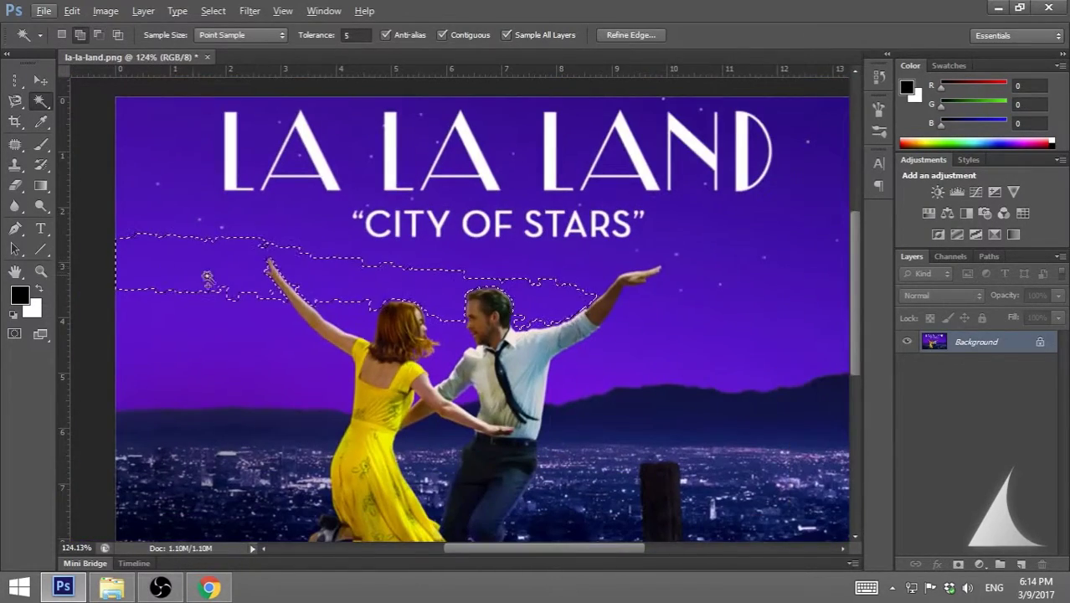
Add the patches of purple sky between the woman's hair and the man's sleeve to the Magic Wand selection.
scroll(456, 323, up, 4)
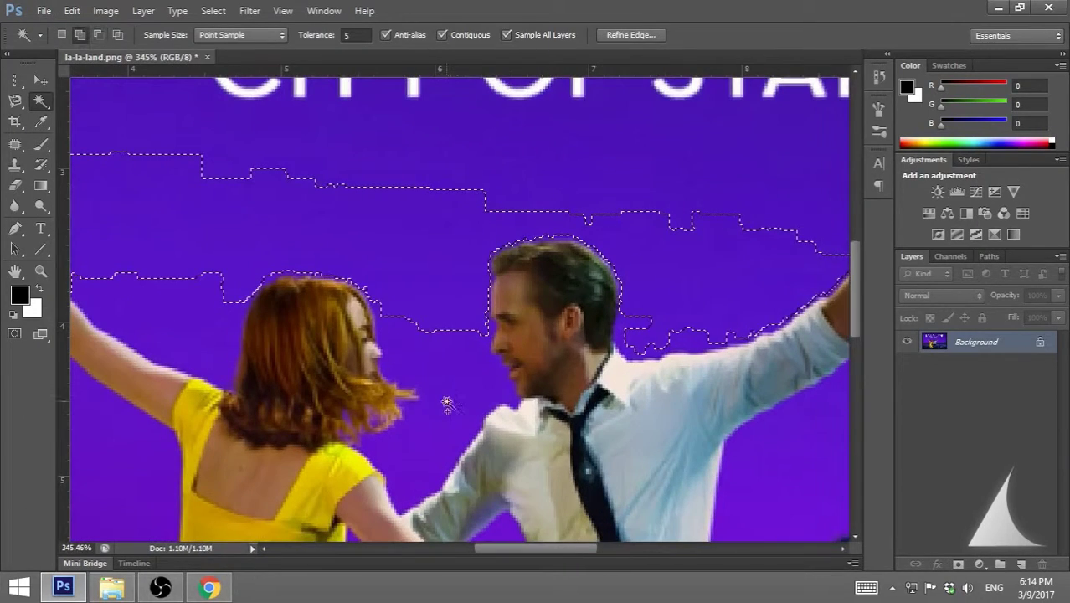
click(415, 427)
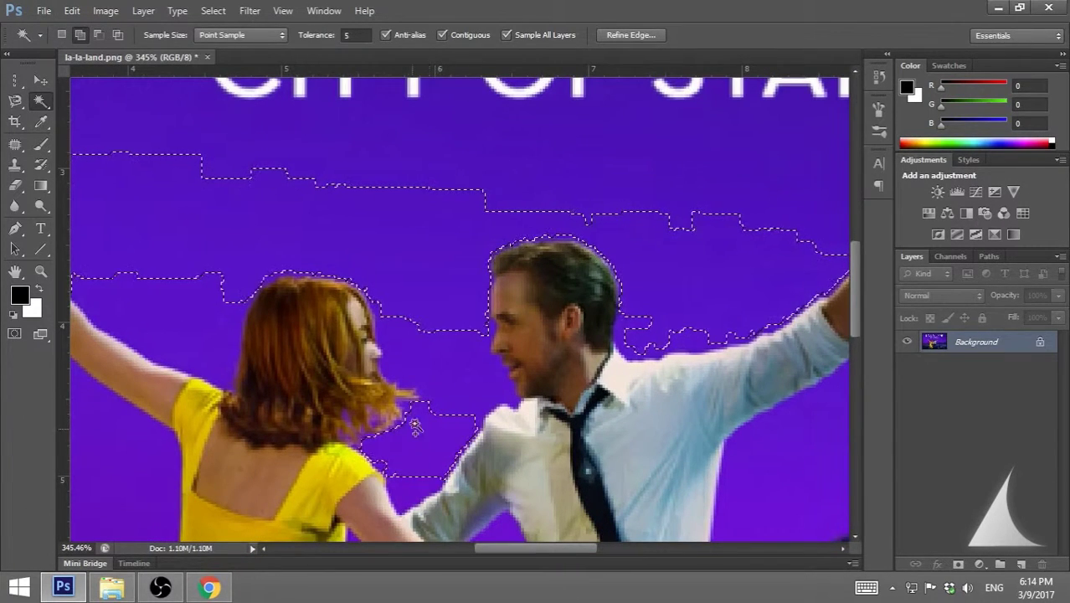
click(414, 499)
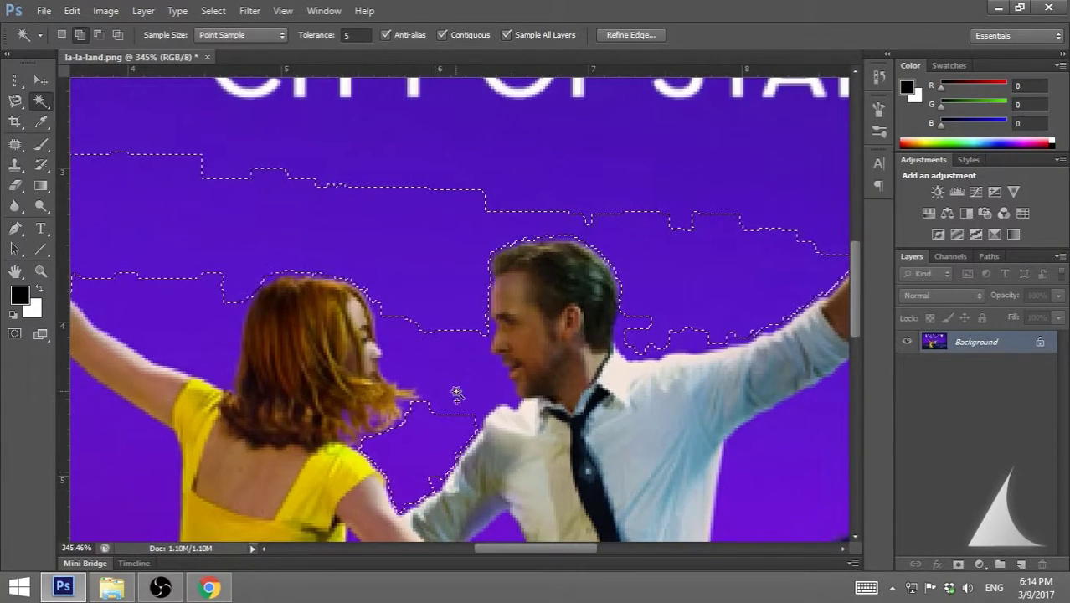
Add the remaining gap of purple sky between the couple's faces to the Magic Wand selection.
click(441, 347)
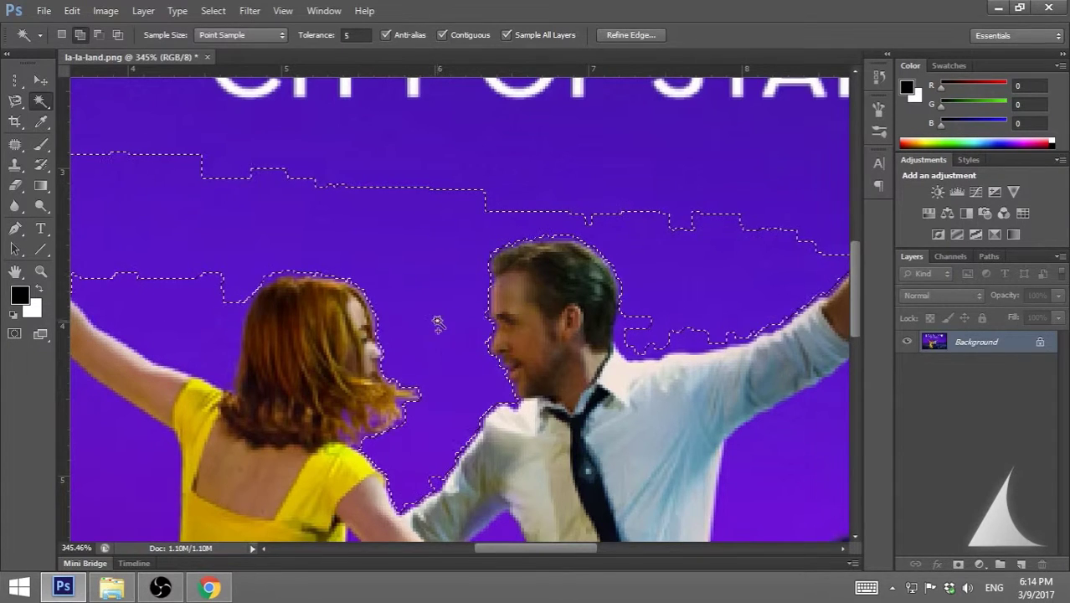
scroll(437, 323, down, 3)
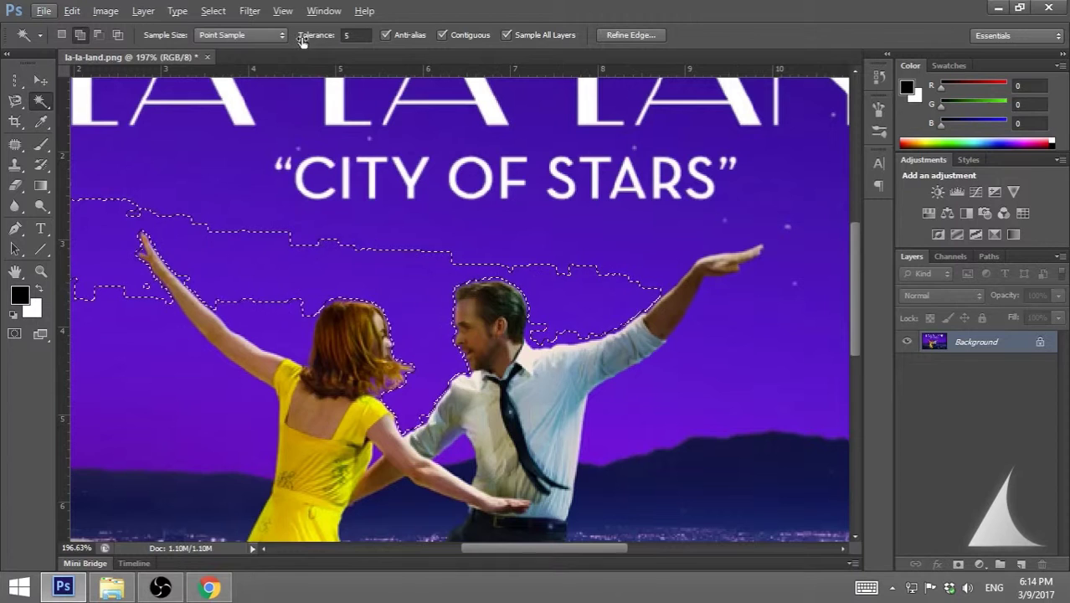
scroll(372, 252, down, 2)
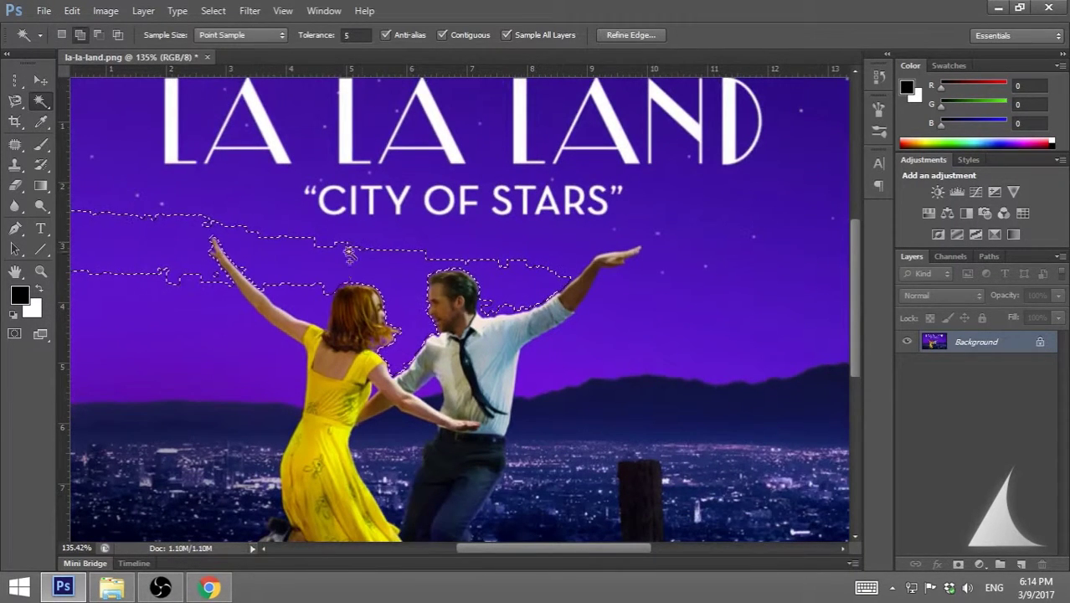
Set the Magic Wand tolerance to 100, add the whole purple sky to the selection, and deselect it.
click(306, 41)
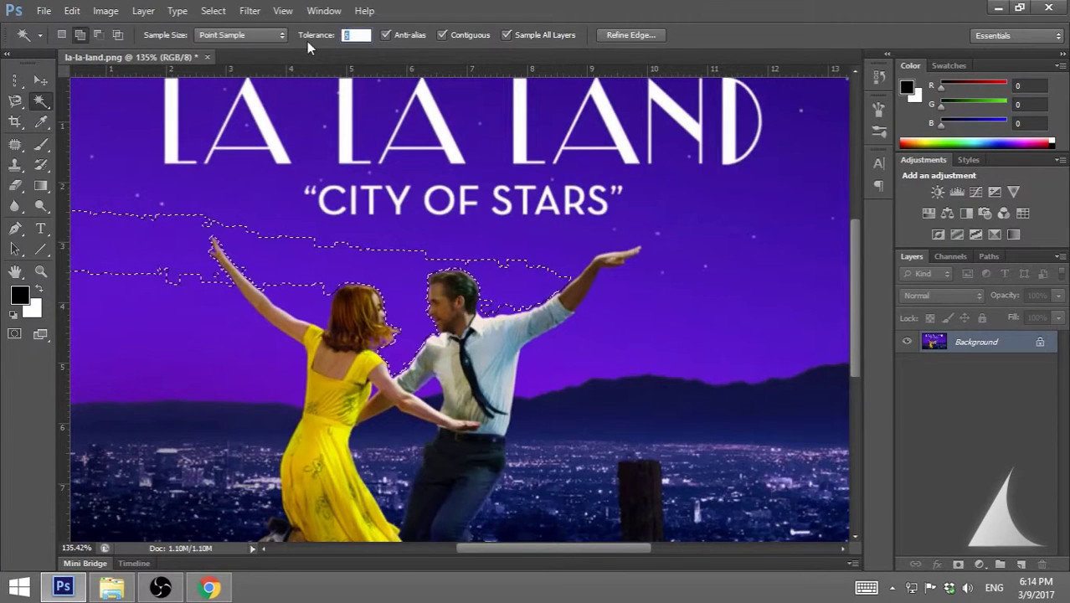
text(100)
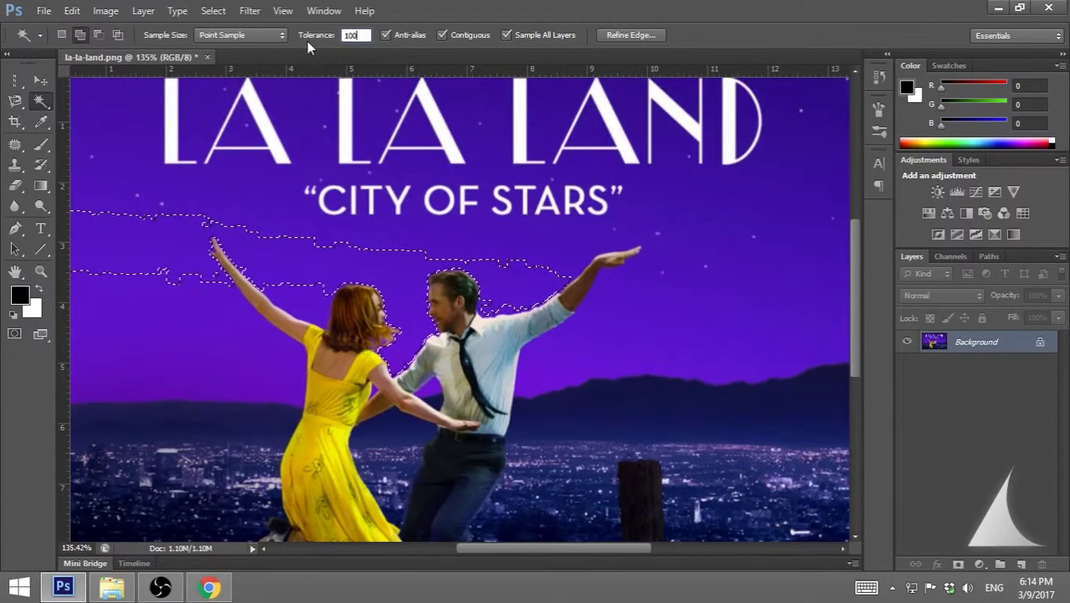
click(708, 297)
scroll(710, 296, down, 3)
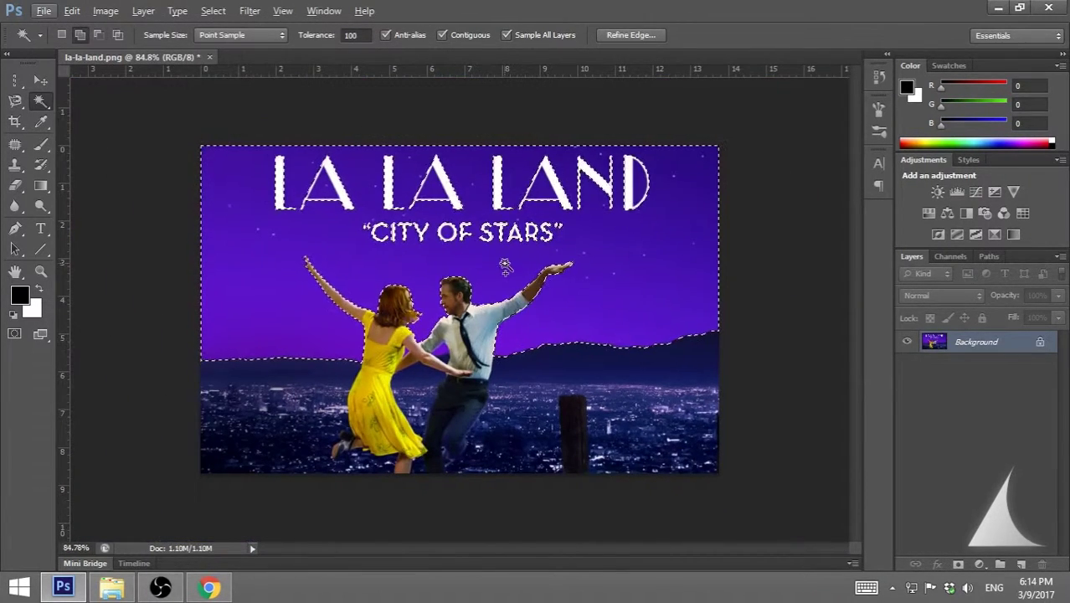
right_click(386, 262)
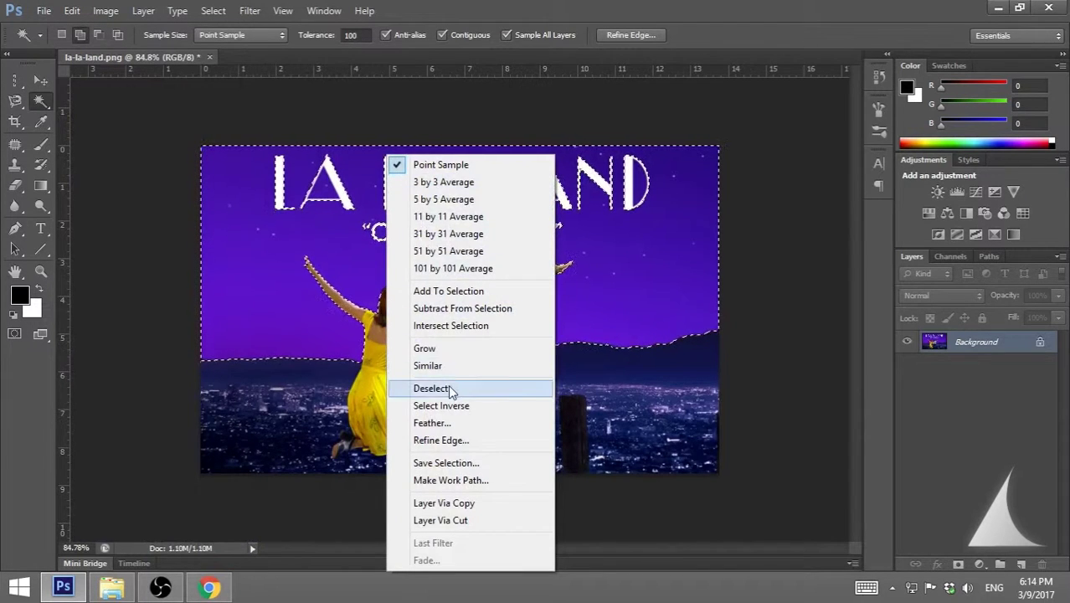
click(484, 387)
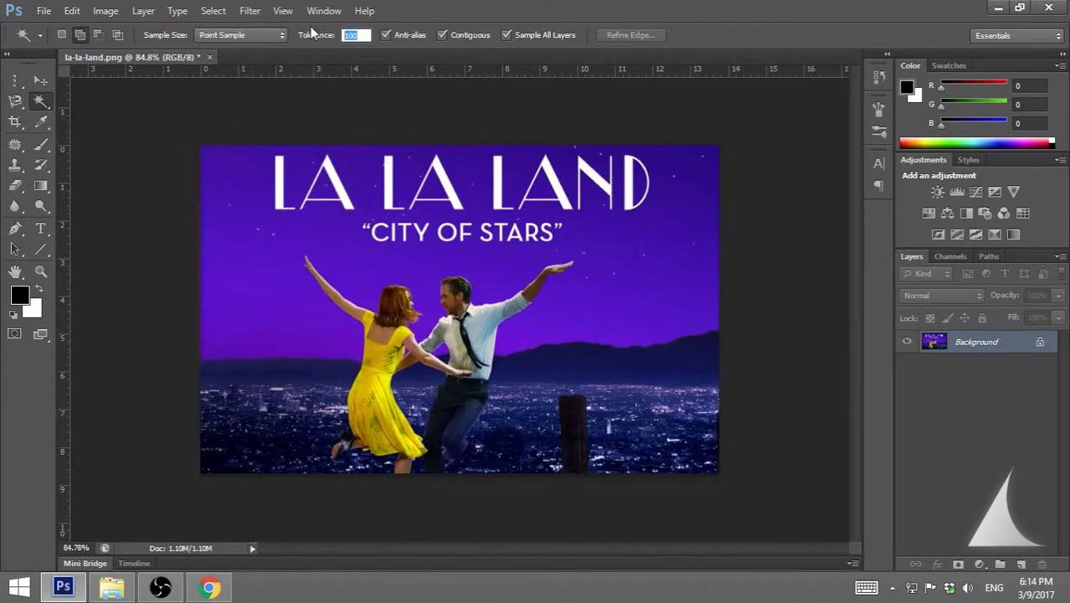
Set the Magic Wand tolerance to 5, select the narrow bands of purple sky around the couple, and deselect them.
click(355, 290)
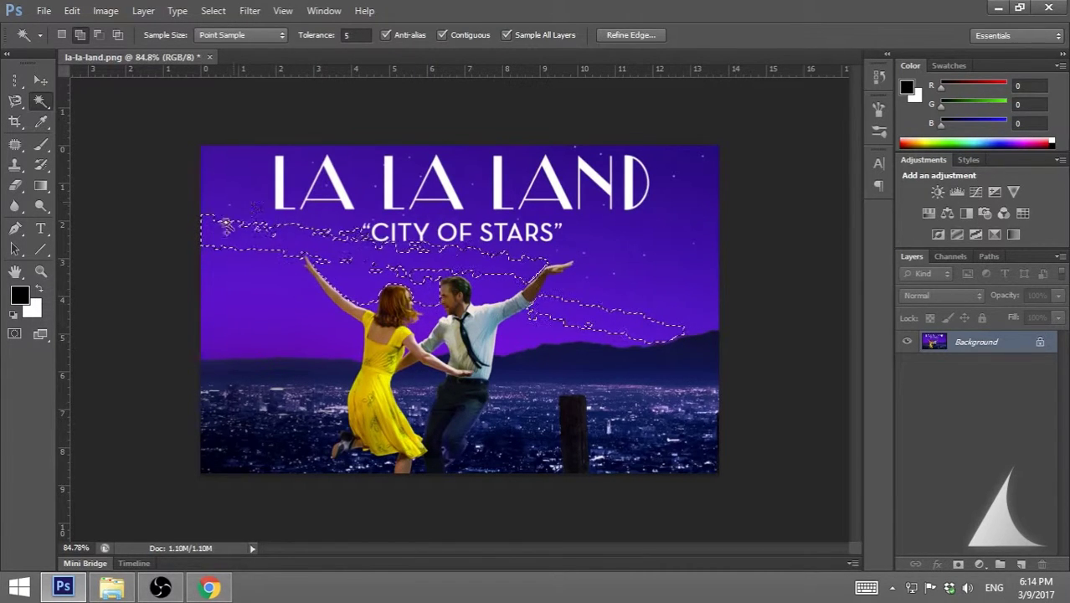
alt+scroll(431, 272, up, 2)
alt+scroll(423, 263, down, 1)
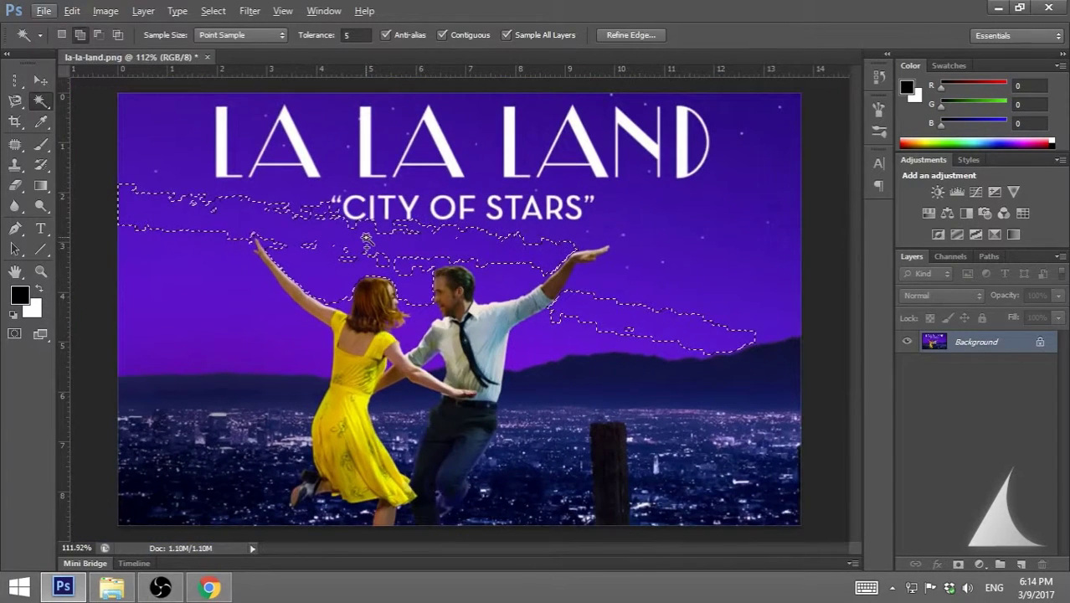
right_click(368, 241)
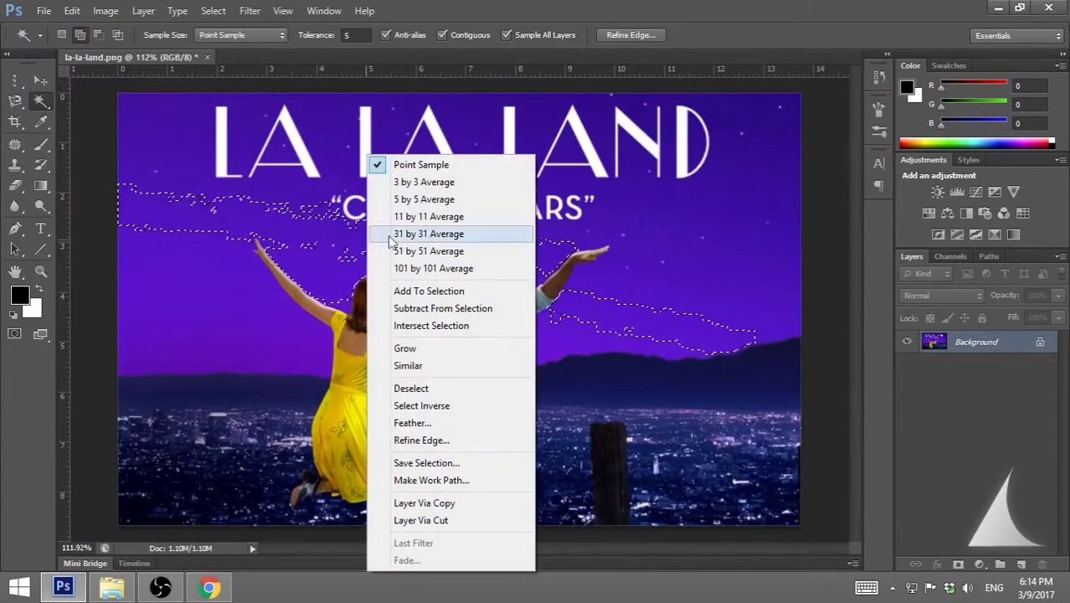
click(411, 387)
Select the woman in the yellow dress and the man's shirt and trousers with the Quick Selection tool.
right_click(42, 112)
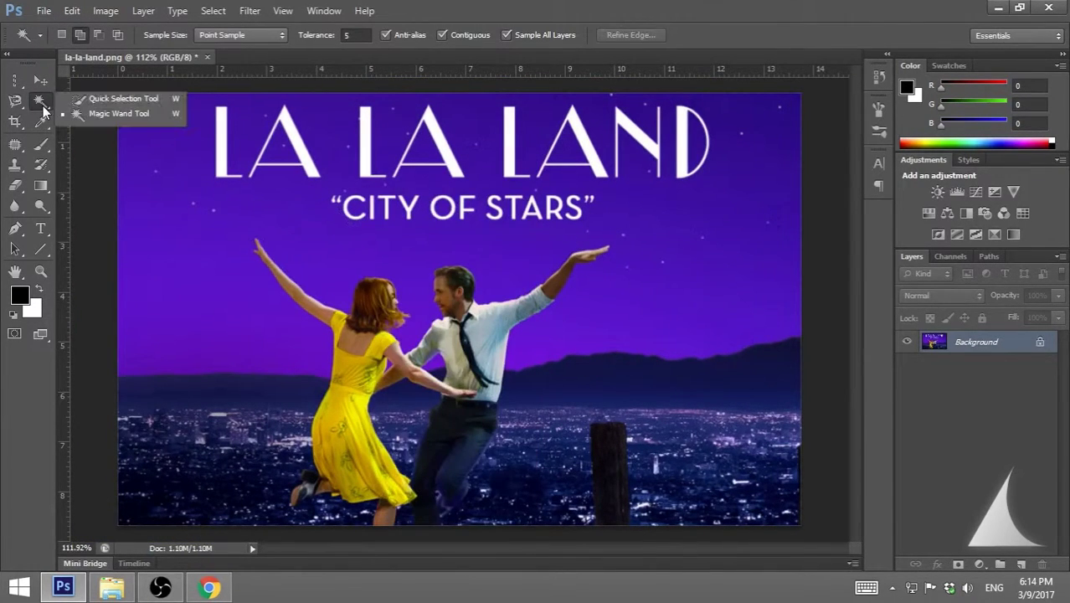
click(103, 101)
scroll(372, 358, up, 3)
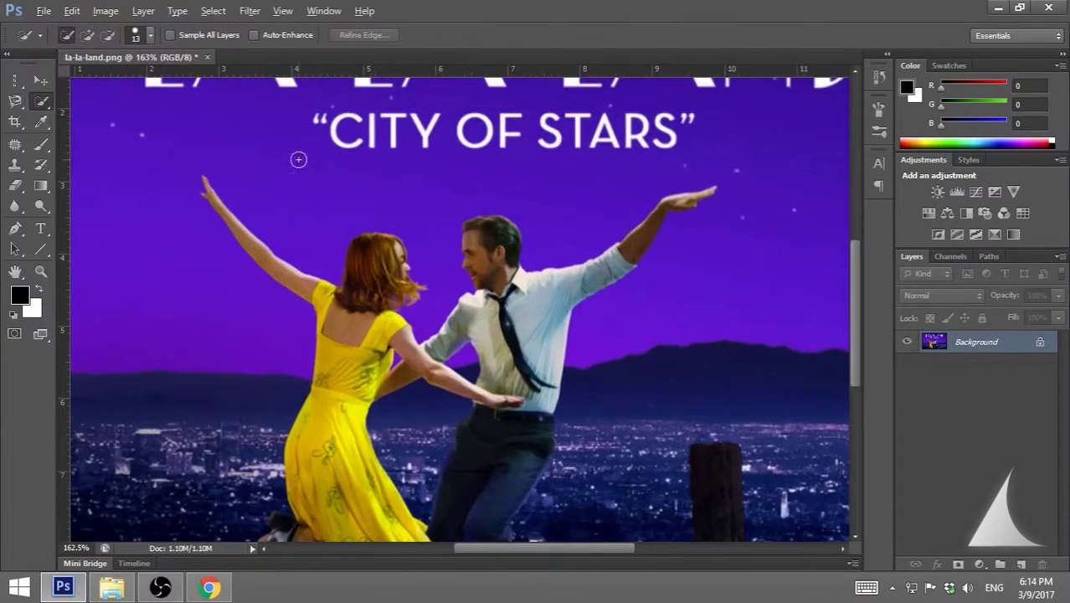
scroll(336, 462, up, 2)
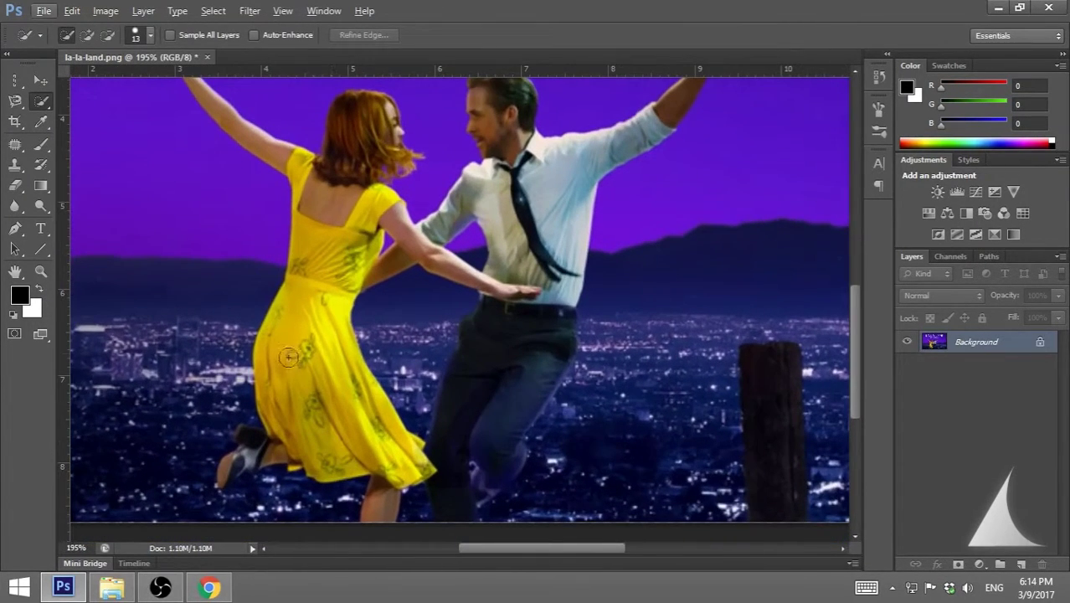
scroll(312, 388, down, 2)
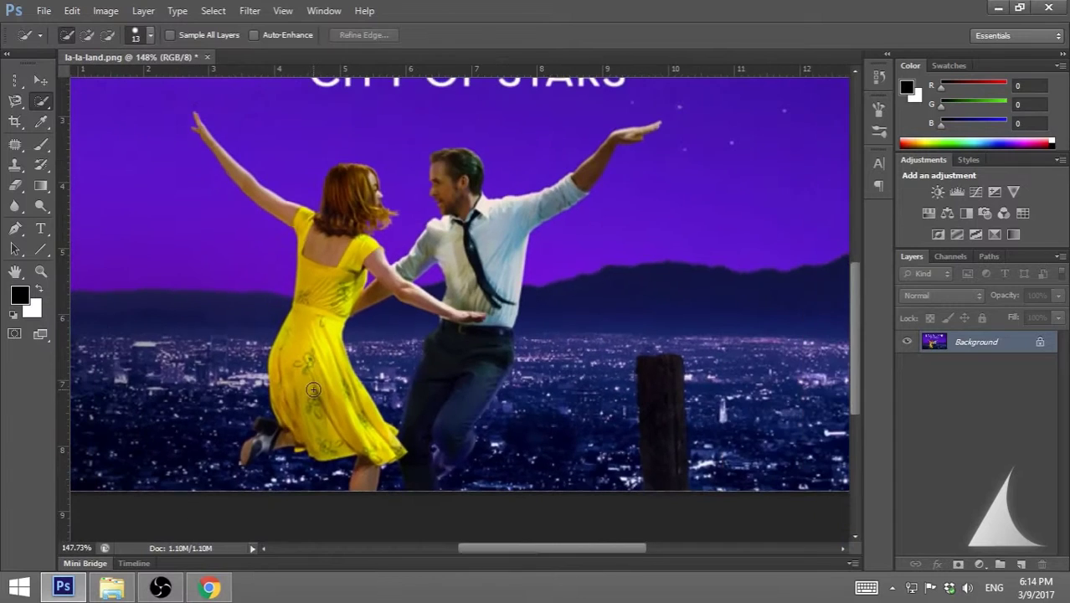
drag(290, 420, 279, 369)
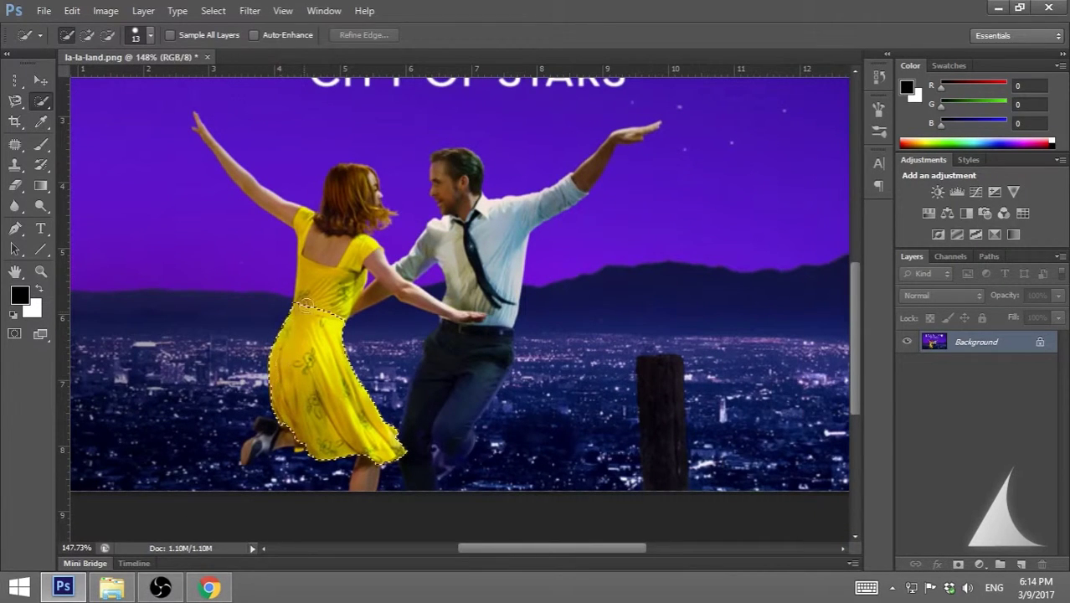
mouse_move(306, 304)
mouse_down()
mouse_move(314, 275)
mouse_move(313, 324)
mouse_move(327, 266)
mouse_move(322, 241)
mouse_move(280, 204)
mouse_up()
mouse_move(374, 262)
mouse_down()
mouse_move(412, 268)
mouse_move(399, 276)
mouse_move(415, 254)
mouse_move(467, 235)
mouse_move(485, 313)
mouse_move(463, 368)
mouse_up()
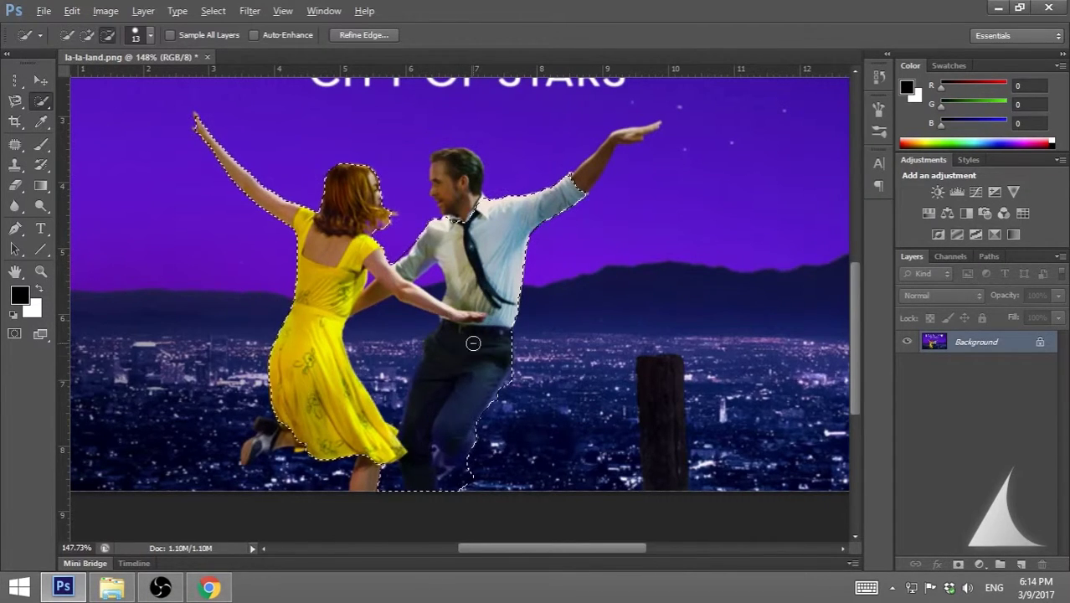
Add the man's raised forearm and his head to the Quick Selection.
scroll(635, 98, up, 2)
drag(560, 221, 591, 172)
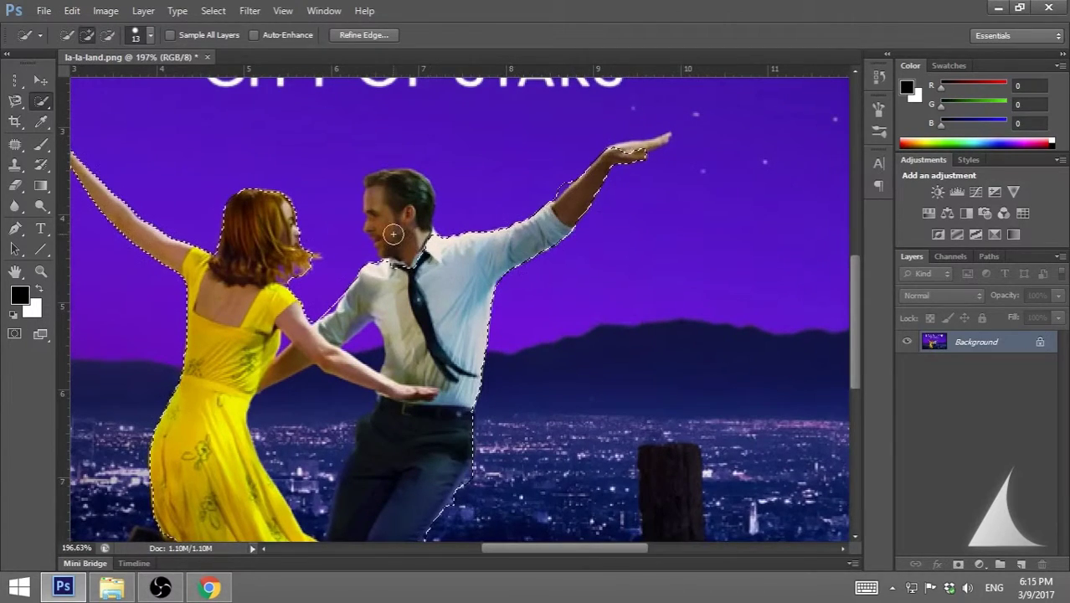
drag(390, 232, 397, 215)
scroll(417, 237, down, 3)
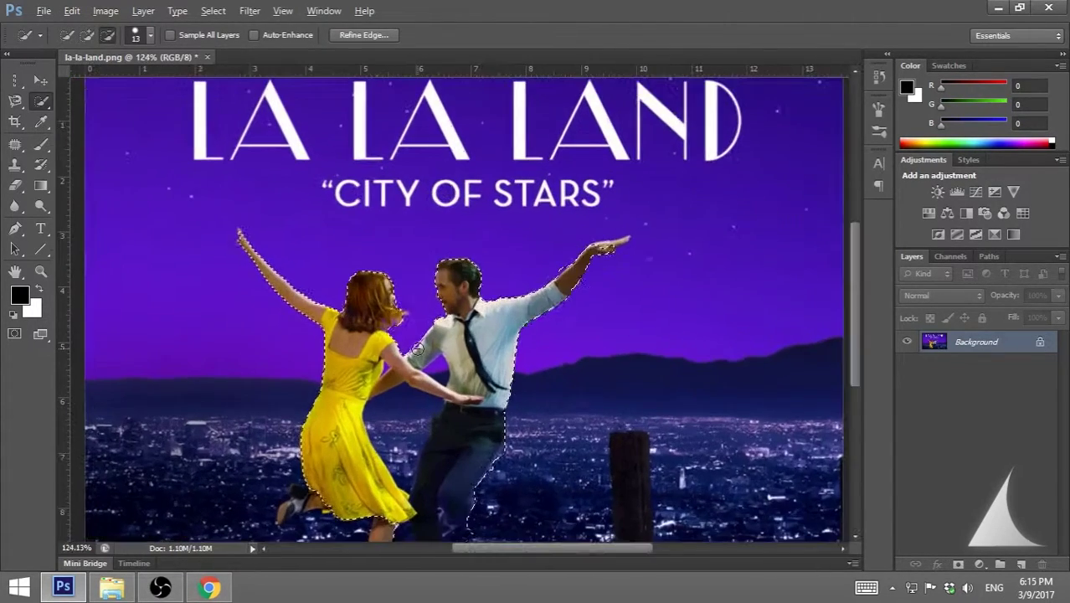
scroll(350, 347, up, 1)
scroll(350, 347, down, 1)
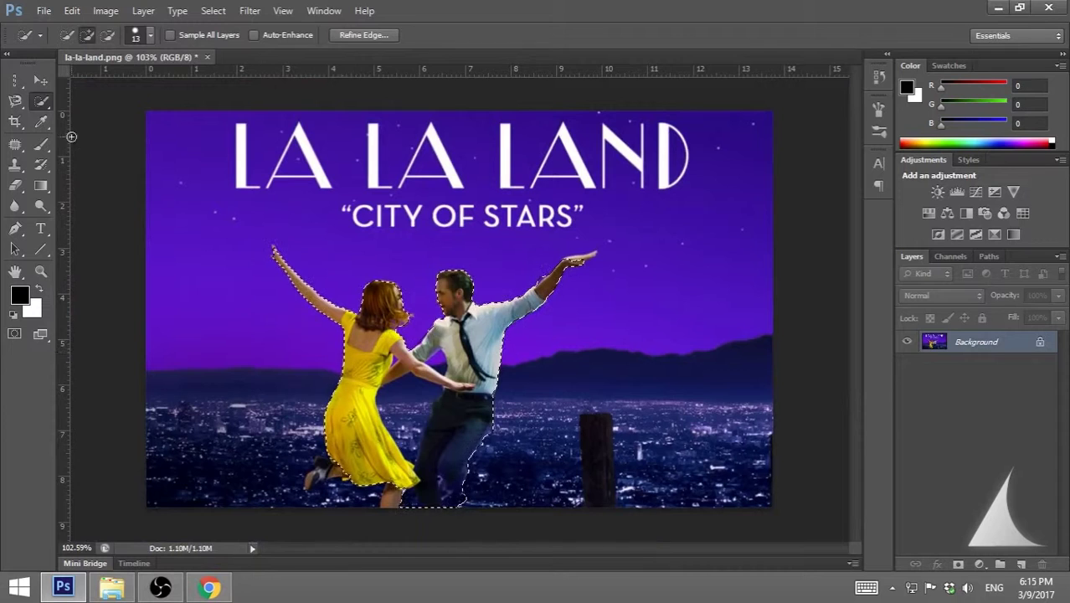
Switch to the Rectangular Marquee tool and examine the selection edge along the man's waist and trousers at pixel level.
right_click(20, 83)
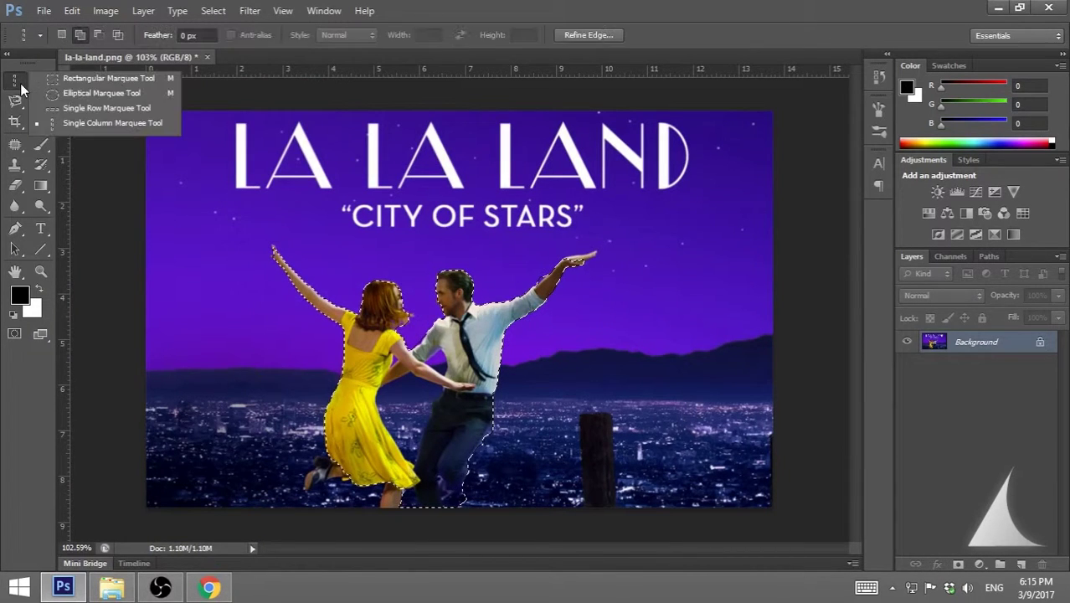
click(75, 78)
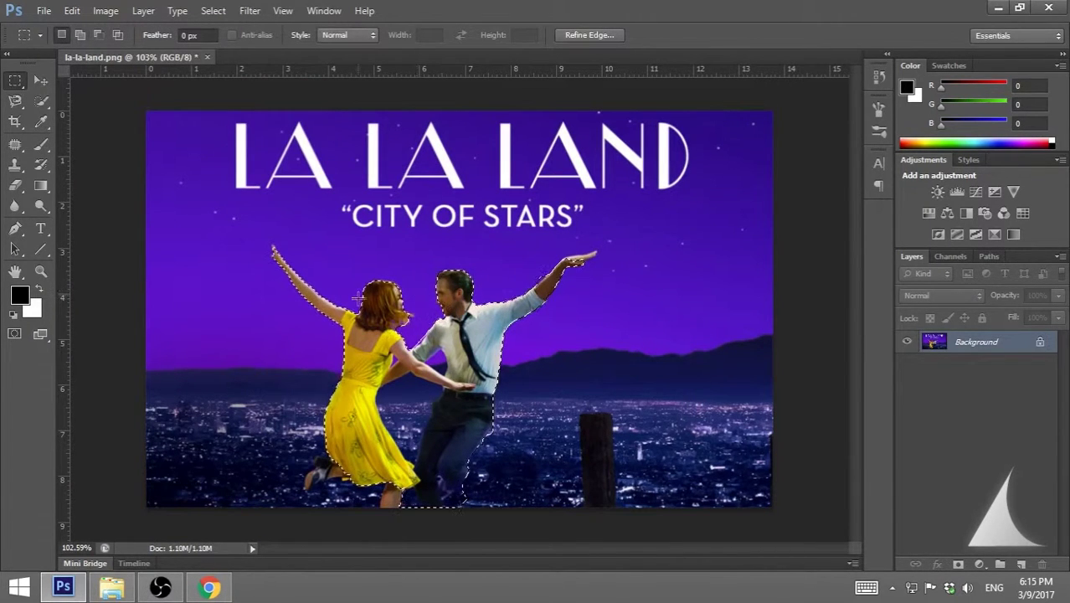
scroll(442, 442, up, 4)
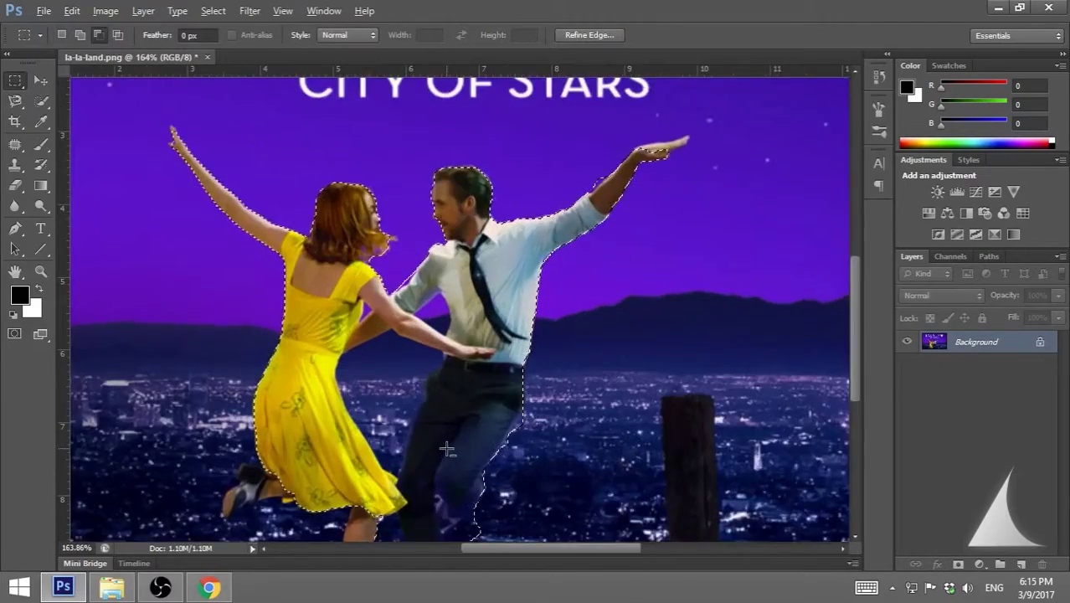
scroll(521, 459, up, 6)
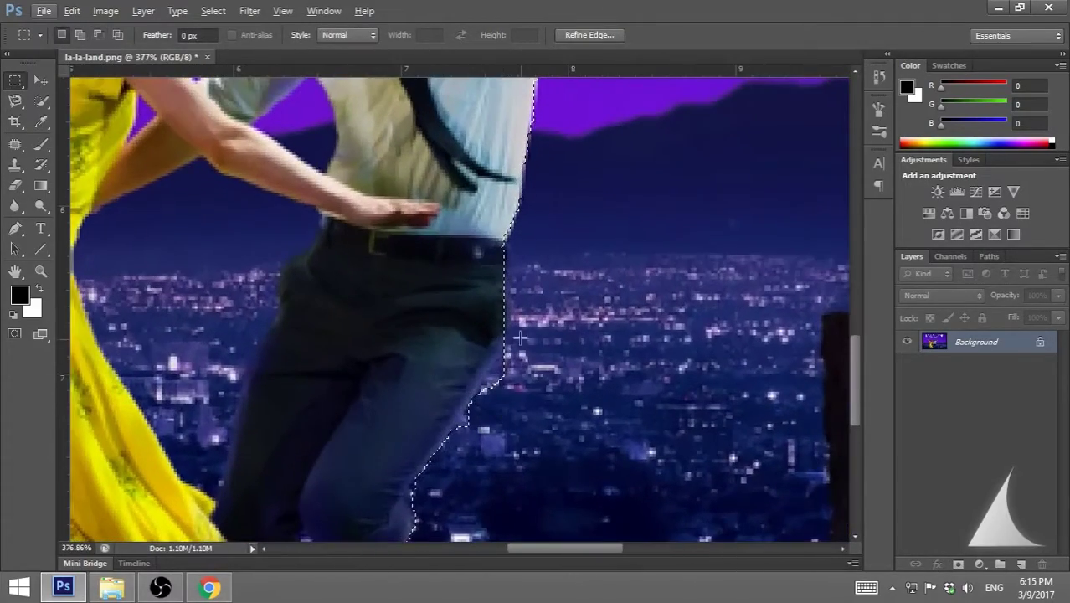
scroll(483, 433, up, 9)
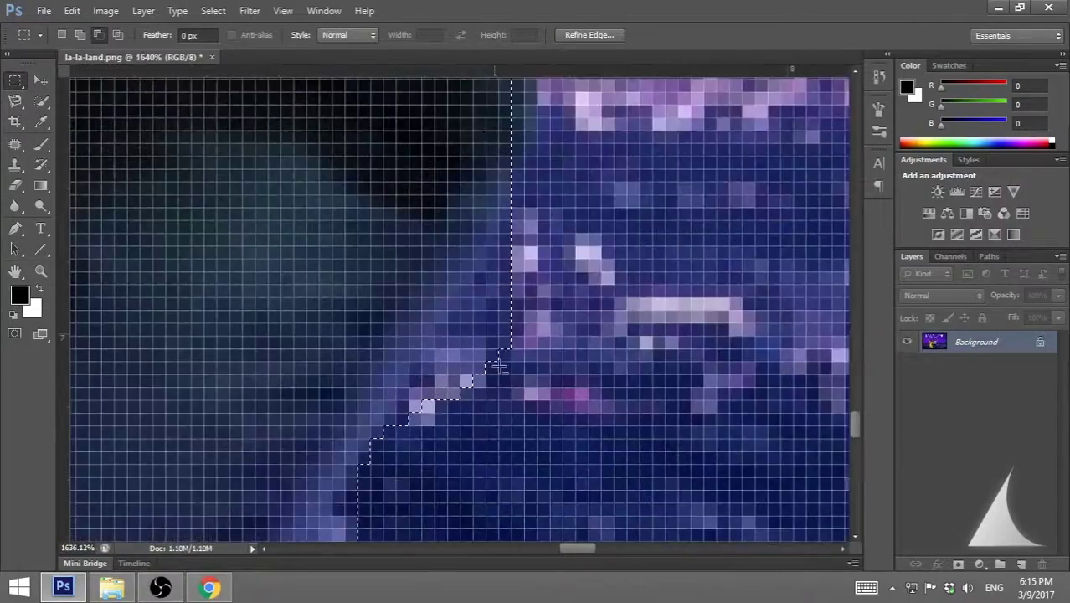
scroll(411, 406, down, 8)
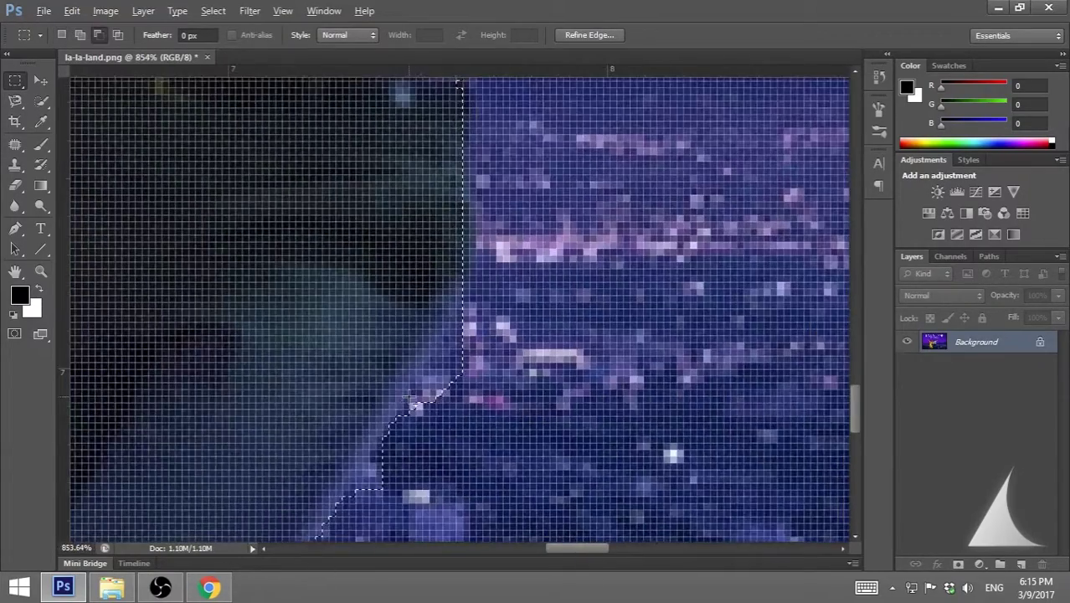
scroll(369, 385, down, 4)
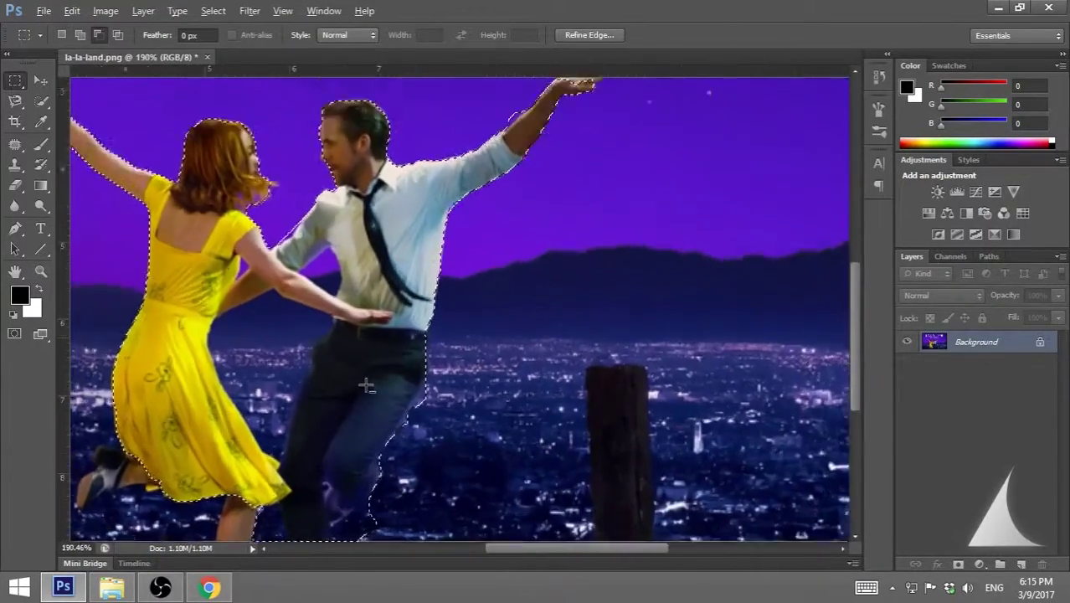
scroll(410, 419, up, 6)
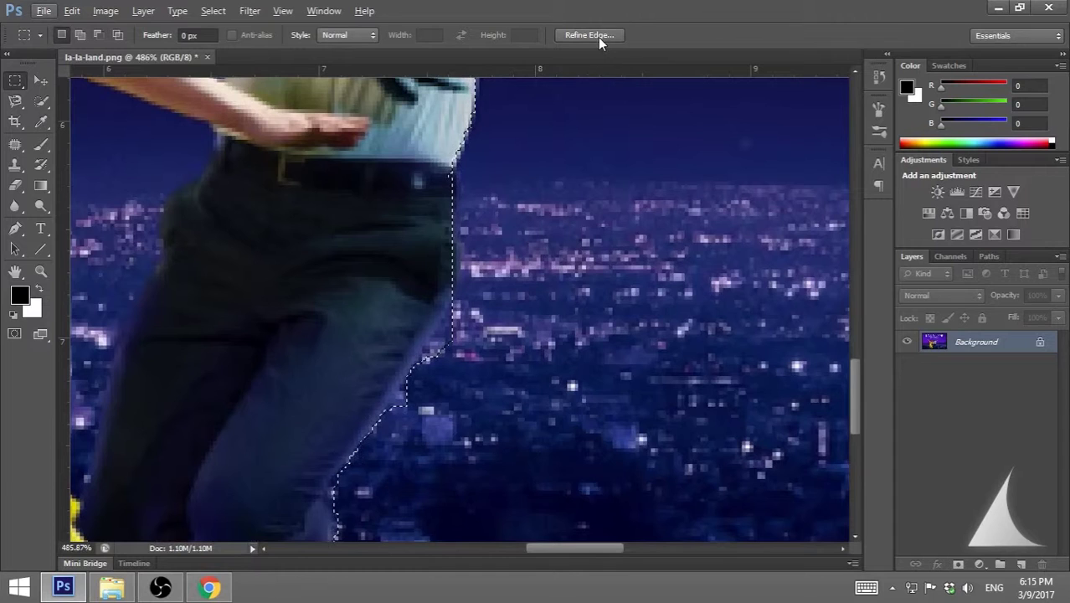
Refine the edge of the couple's selection with Smooth 56, Feather 2.8 px and Shift Edge +8%, output as a selection.
click(587, 38)
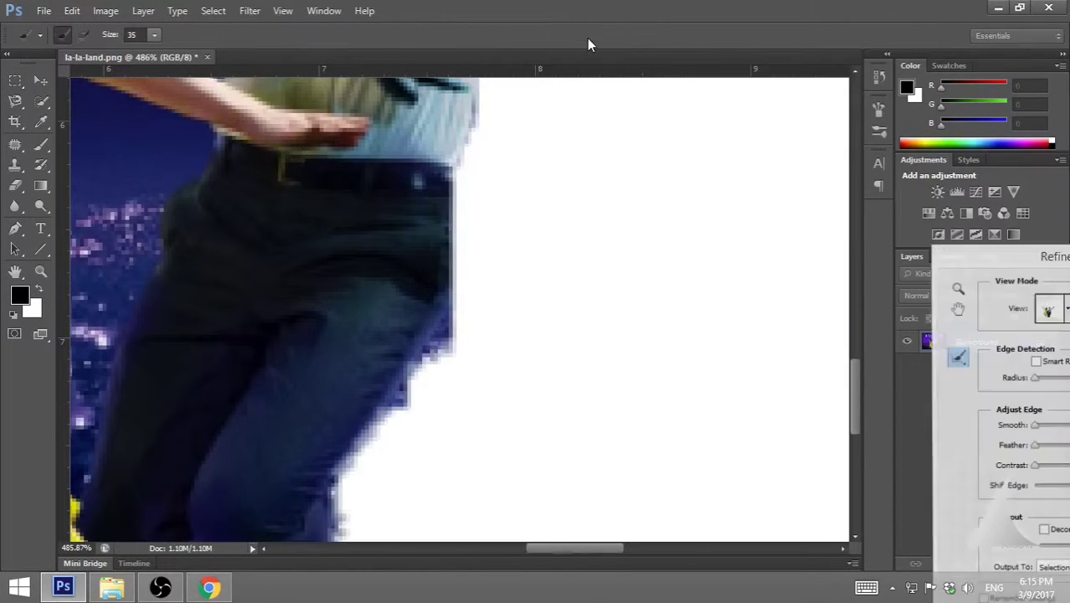
mouse_move(995, 262)
mouse_down()
mouse_move(698, 203)
mouse_move(638, 115)
mouse_up()
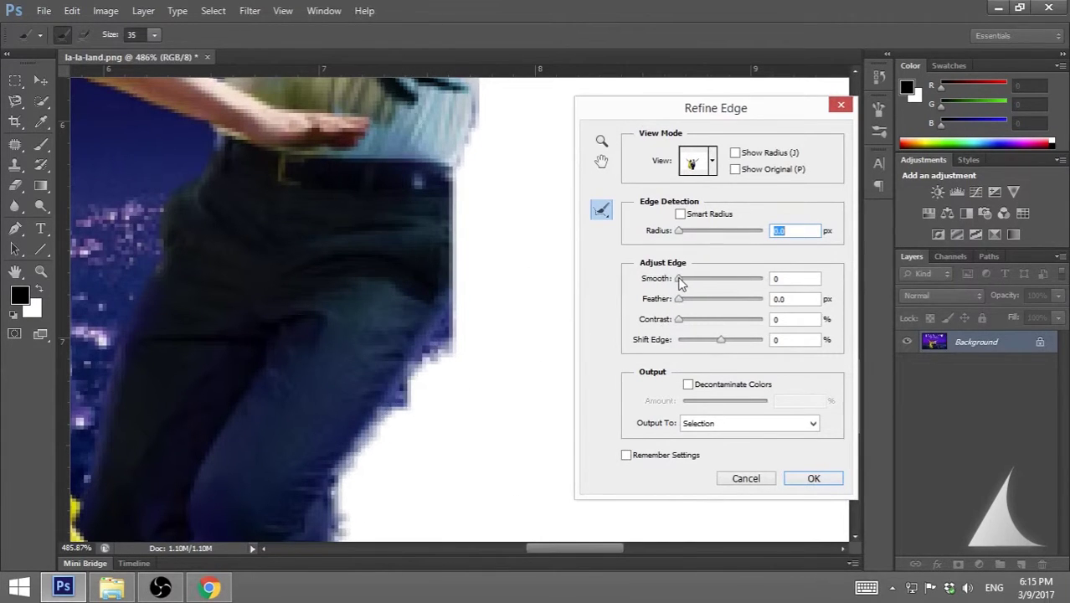
mouse_move(679, 279)
mouse_down()
mouse_move(722, 282)
mouse_move(666, 281)
mouse_up()
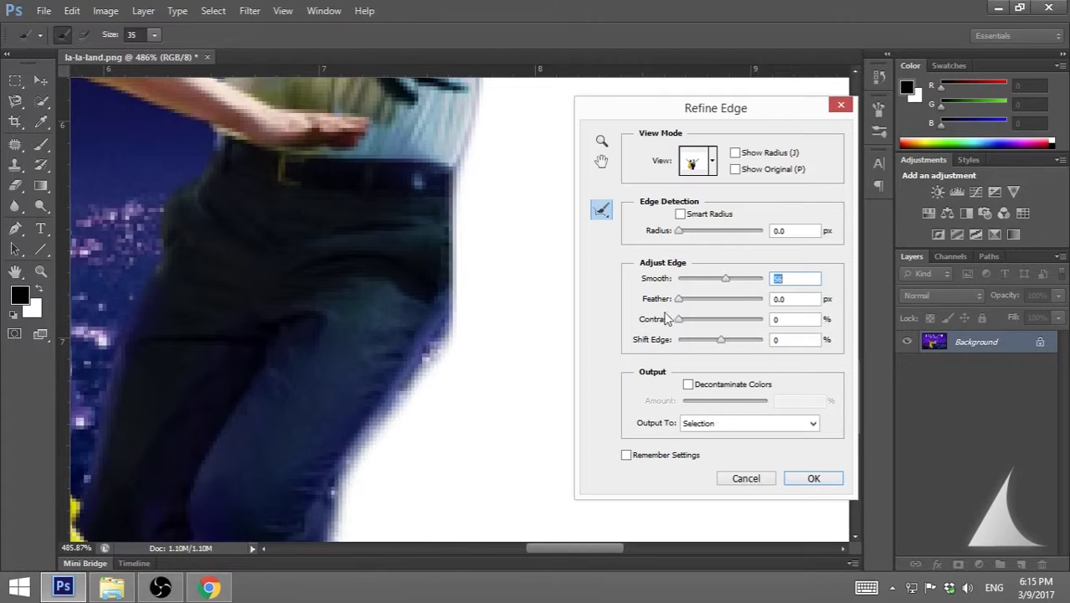
drag(686, 303, 679, 327)
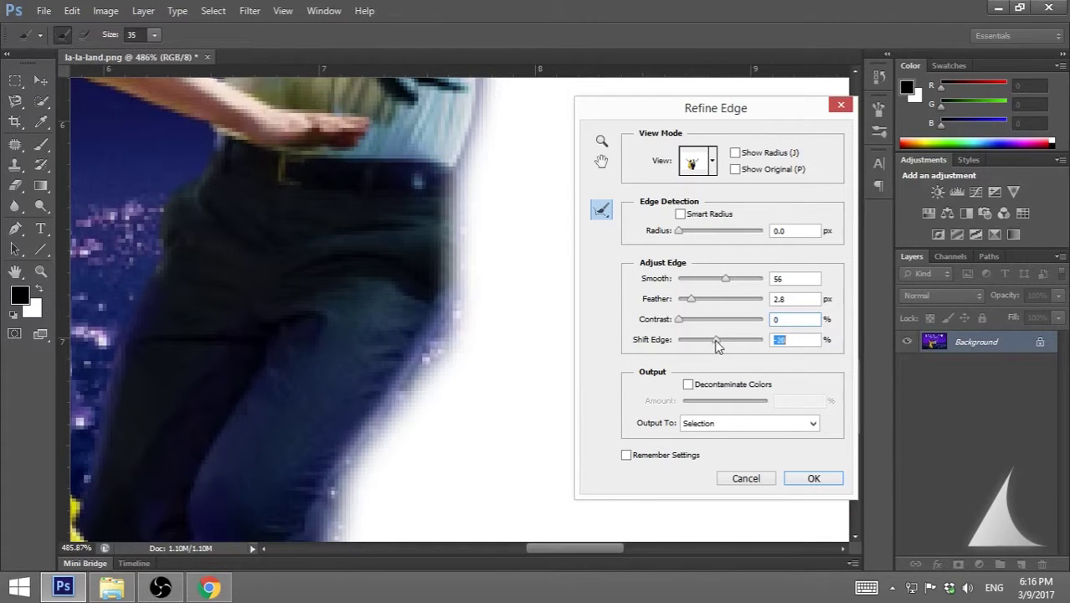
mouse_move(683, 343)
mouse_down()
mouse_move(761, 350)
mouse_move(677, 346)
mouse_move(741, 348)
mouse_move(715, 348)
mouse_move(725, 347)
mouse_up()
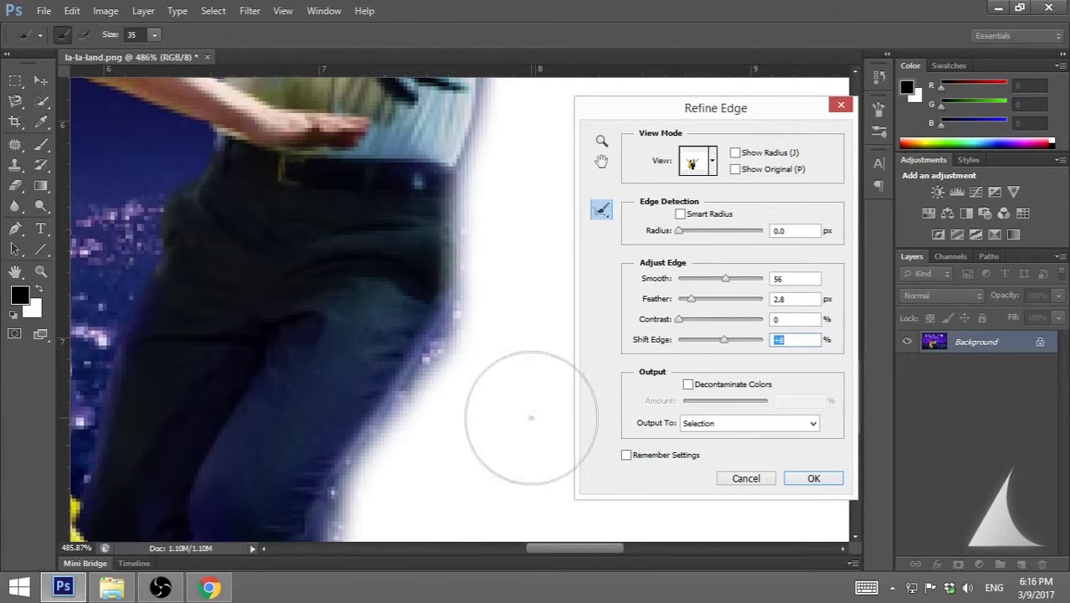
click(812, 479)
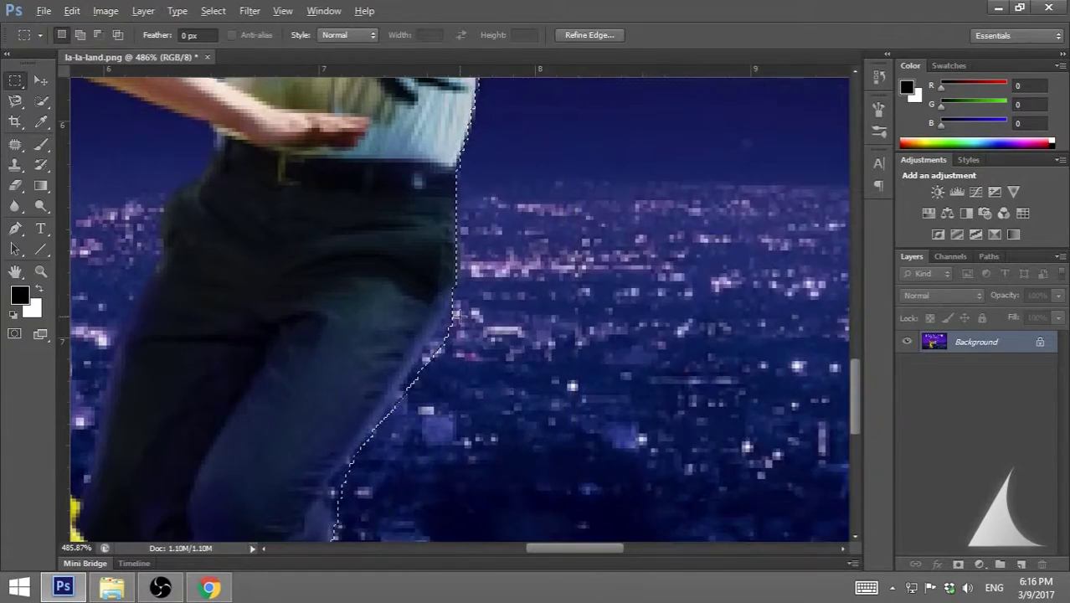
scroll(431, 293, down, 5)
scroll(431, 293, down, 1)
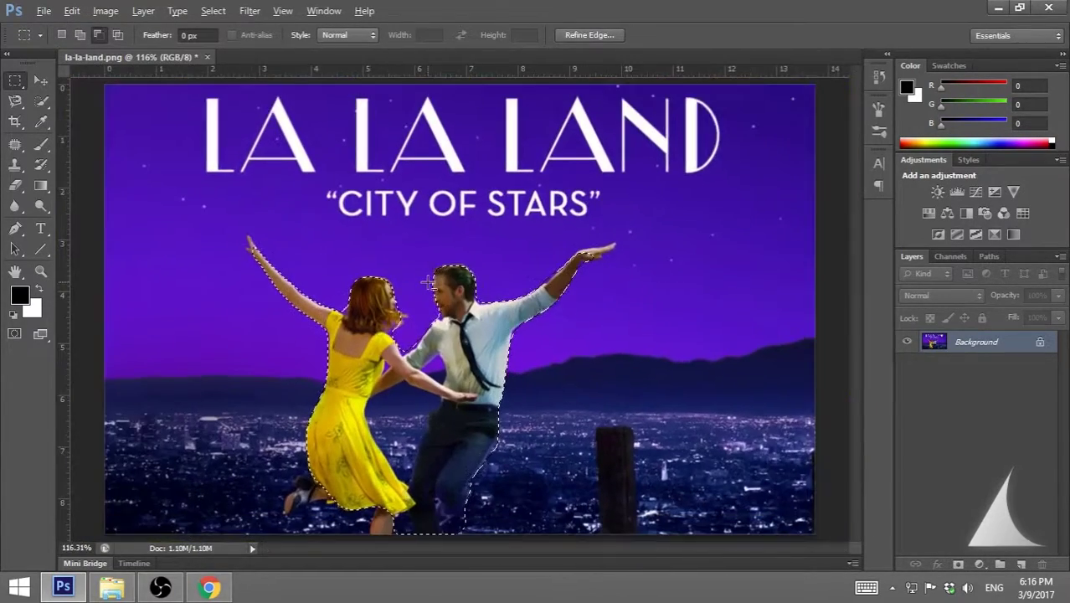
Clear the couple's selection and select the yellow dress with Color Range, sampling its yellow at Fuzziness 200.
right_click(388, 243)
click(430, 247)
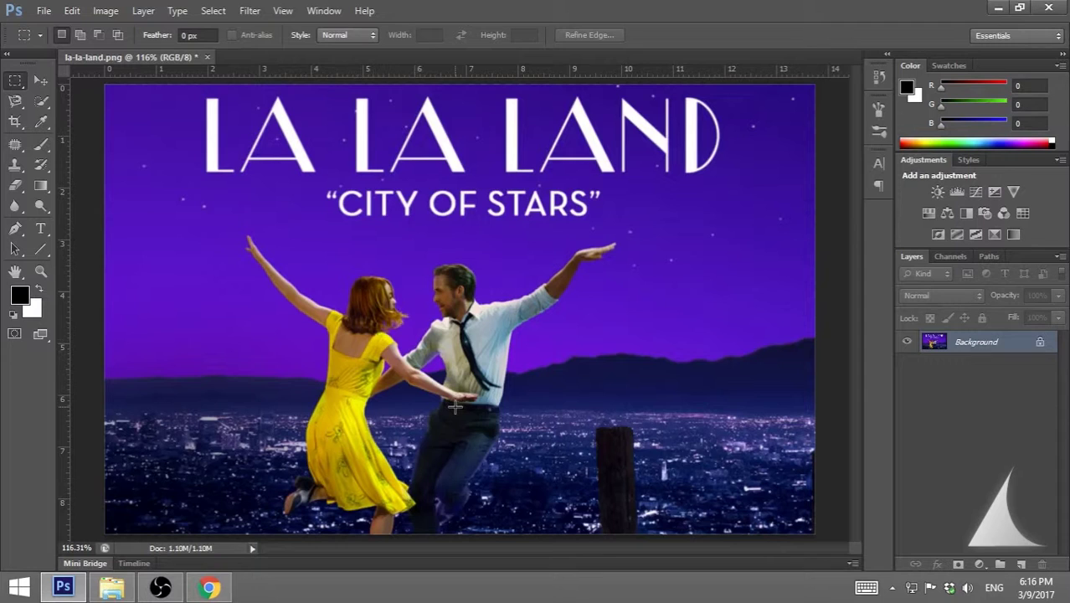
click(212, 12)
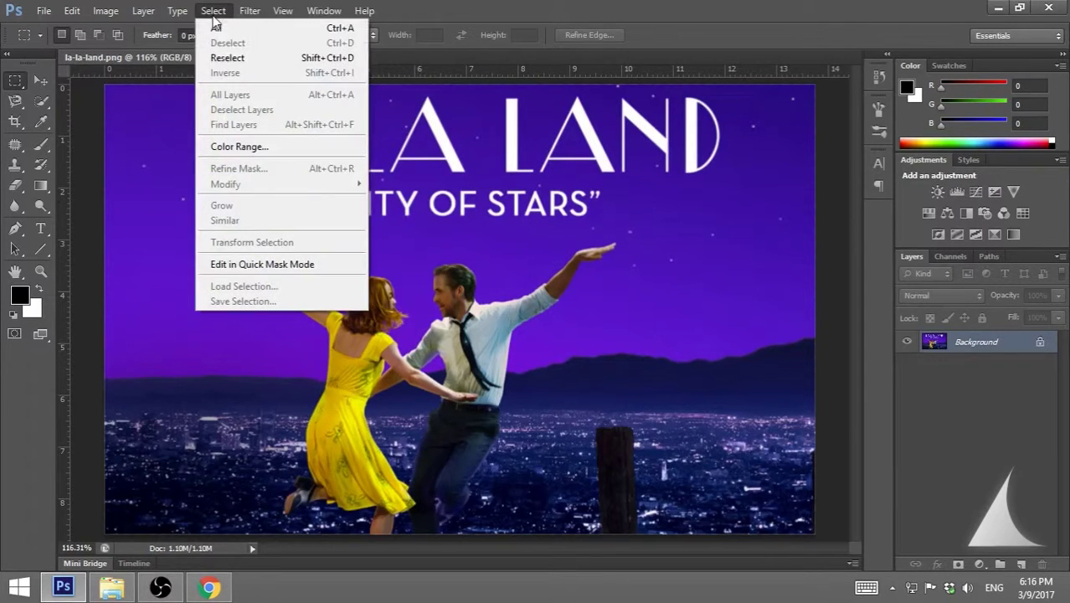
click(235, 158)
drag(667, 104, 667, 167)
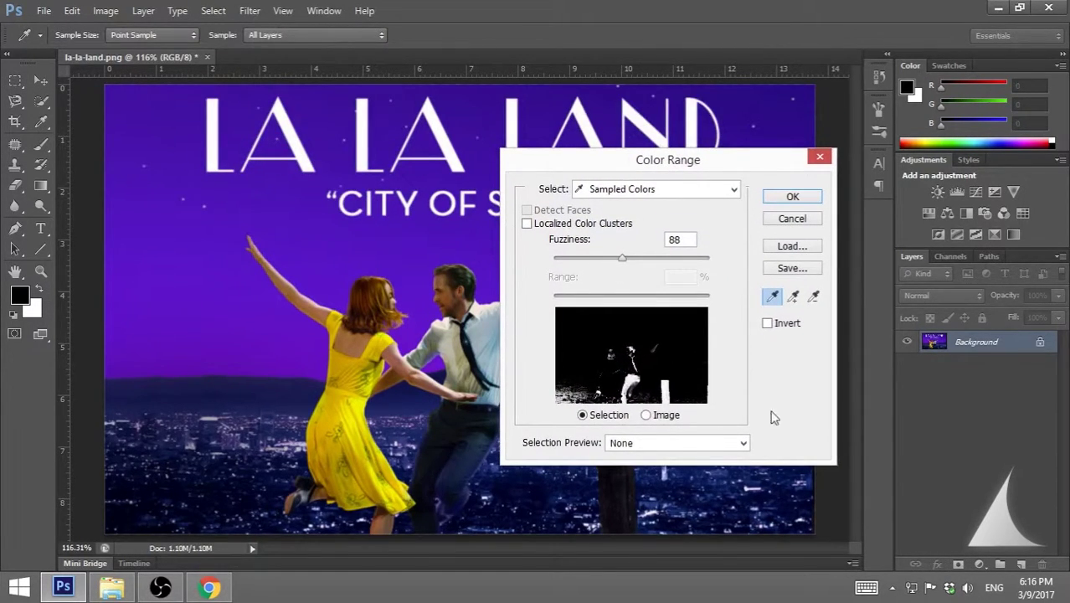
click(356, 409)
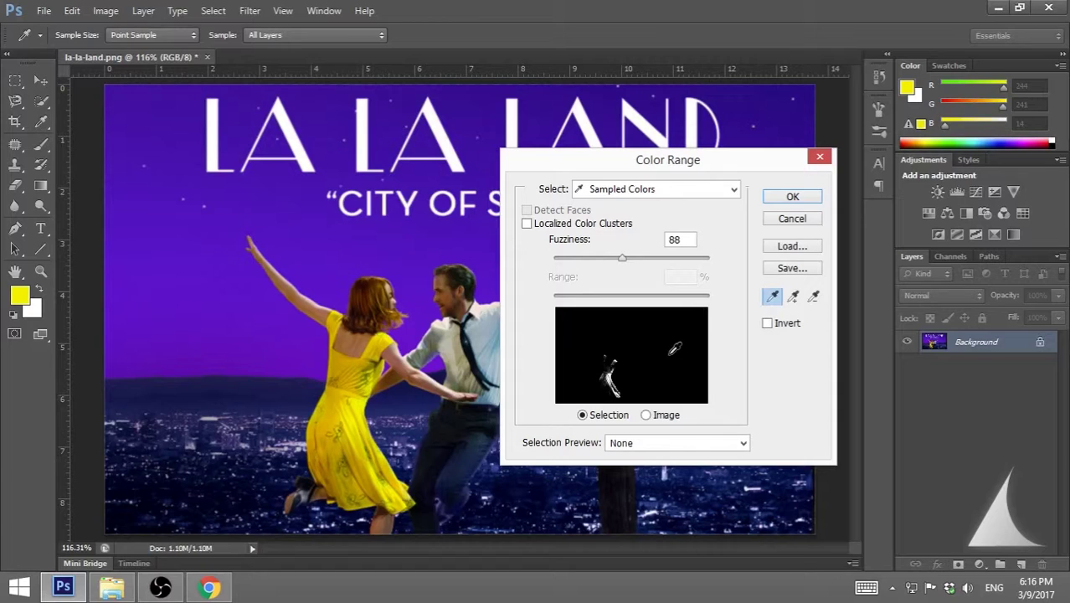
drag(621, 258, 730, 268)
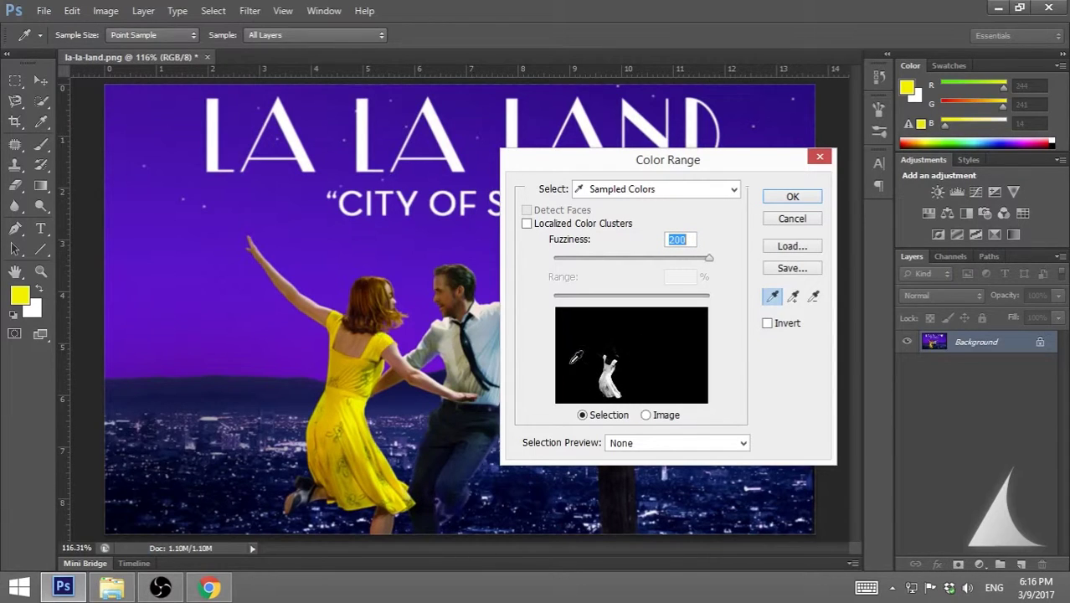
click(792, 197)
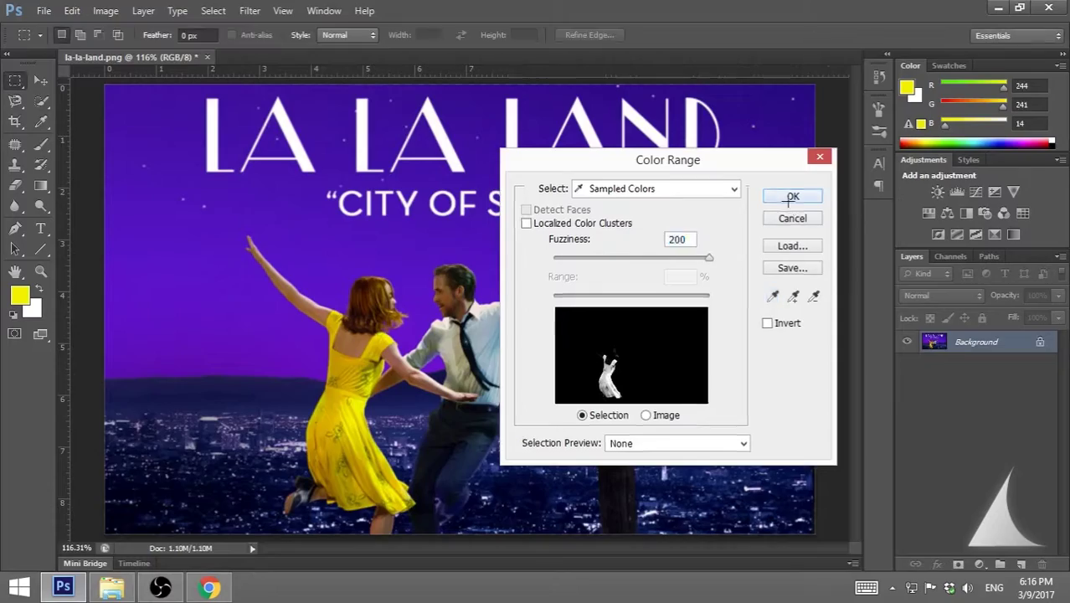
Add the unselected patches in the middle of the dress's skirt to the selection with the Rectangular Marquee tool.
scroll(346, 461, up, 5)
scroll(344, 459, up, 4)
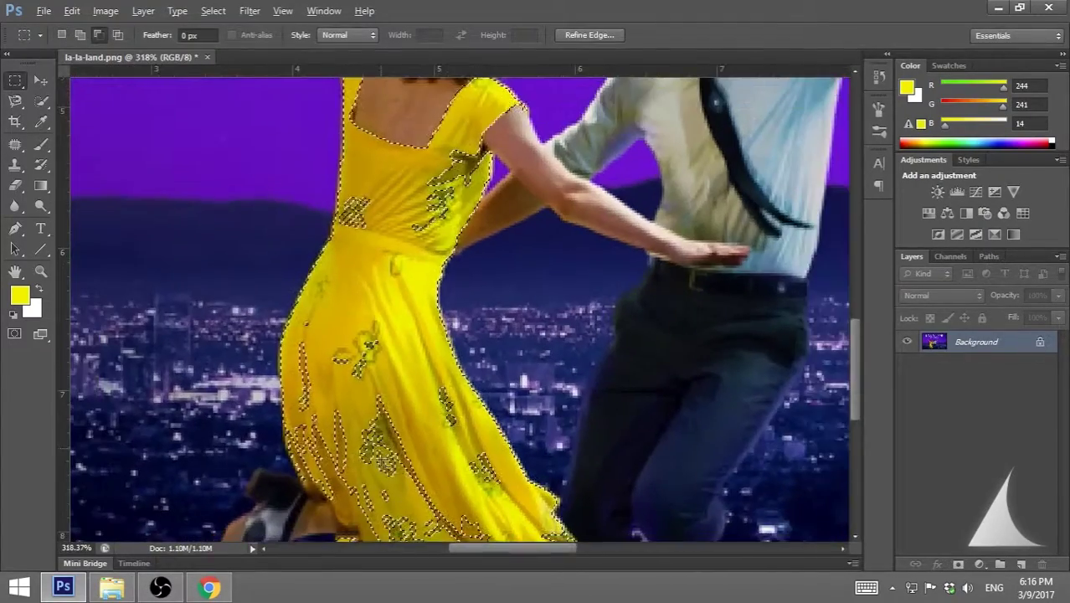
scroll(402, 418, down, 8)
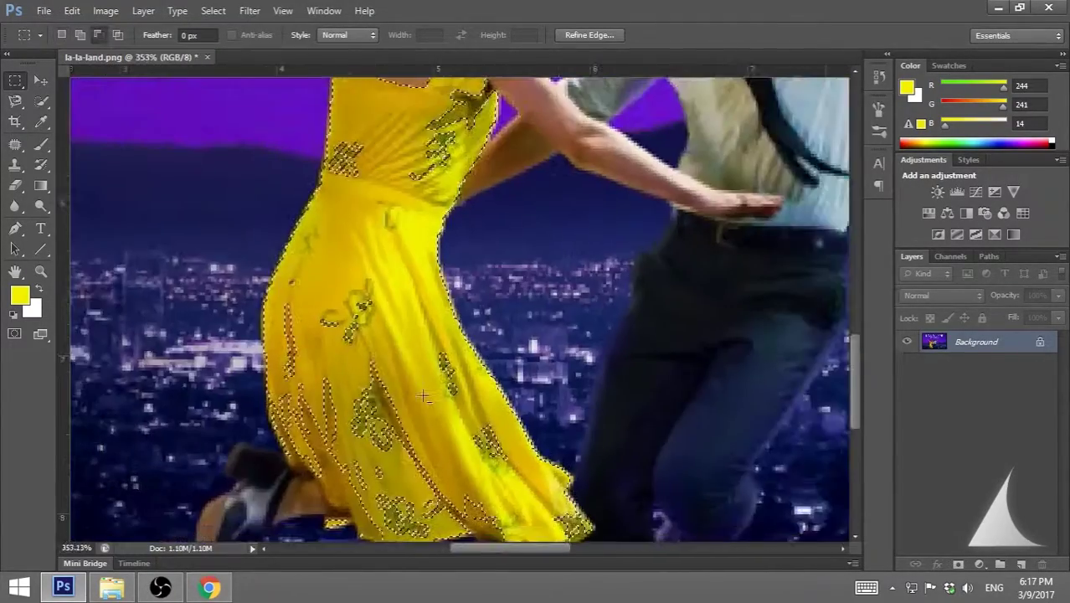
scroll(415, 444, up, 2)
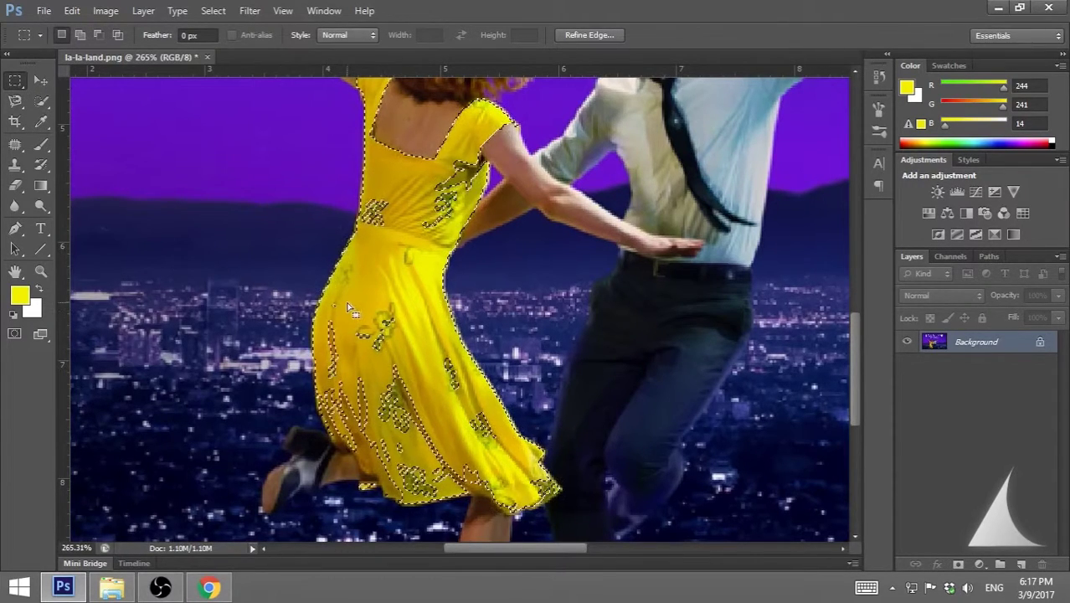
click(79, 36)
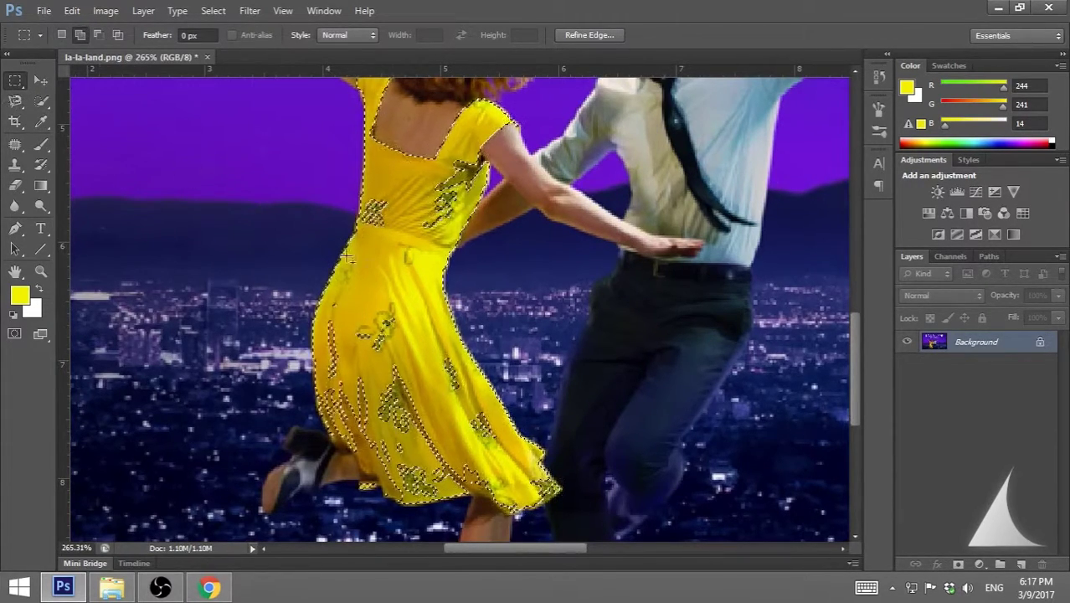
drag(352, 300, 423, 422)
scroll(444, 393, down, 6)
scroll(470, 341, up, 2)
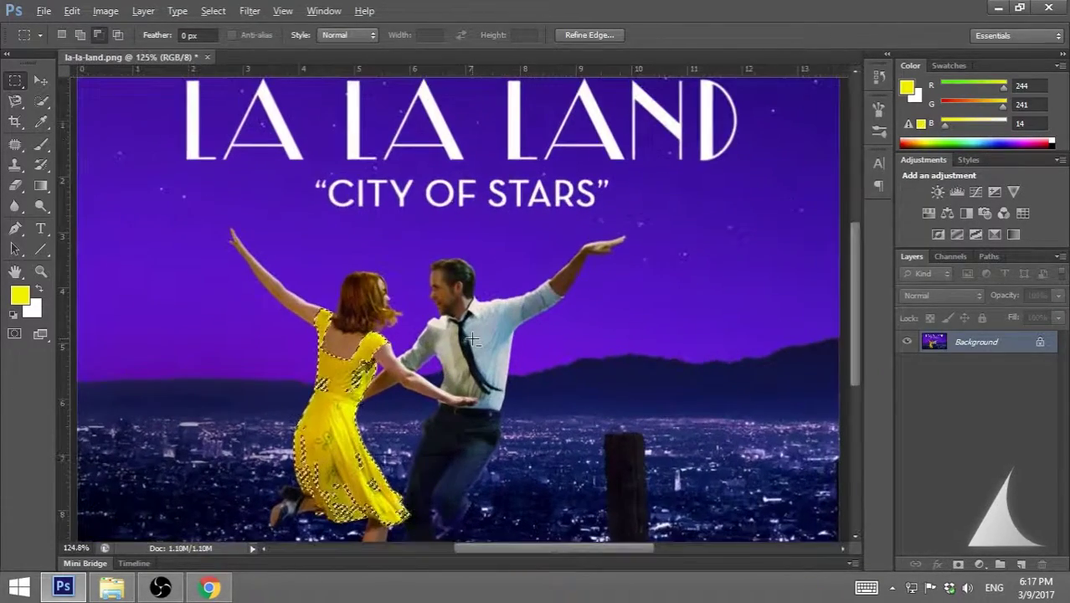
Deselect the yellow dress and bring the whole poster back into view.
right_click(372, 343)
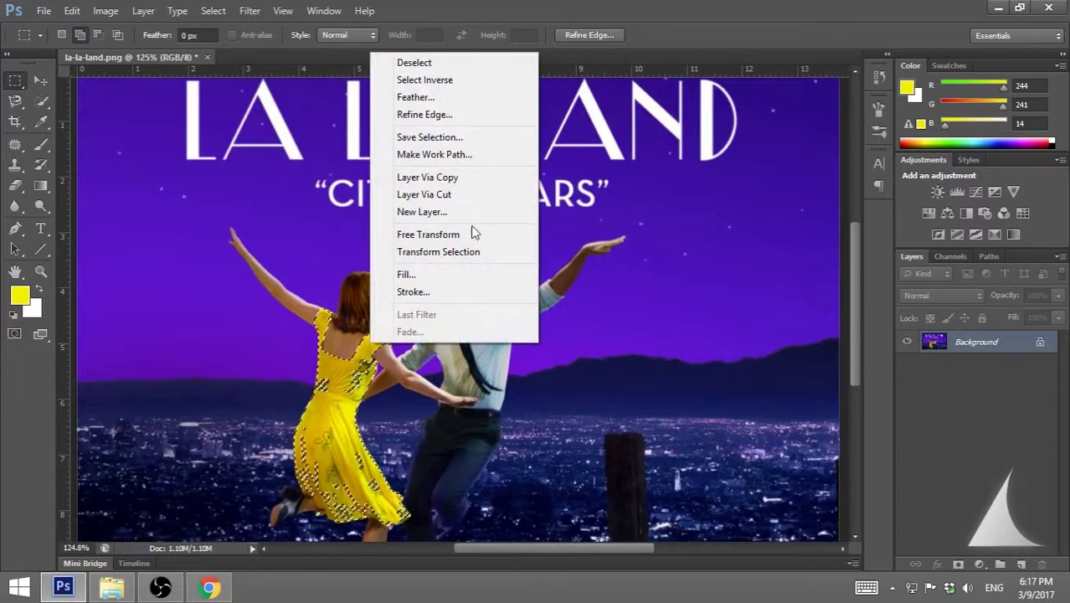
click(440, 63)
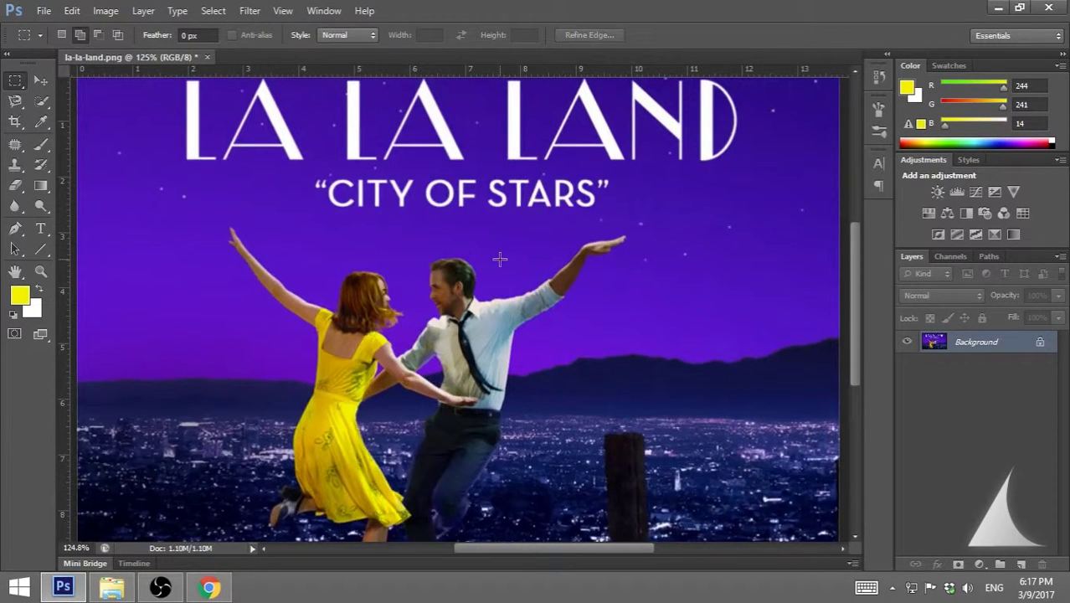
scroll(499, 260, down, 1)
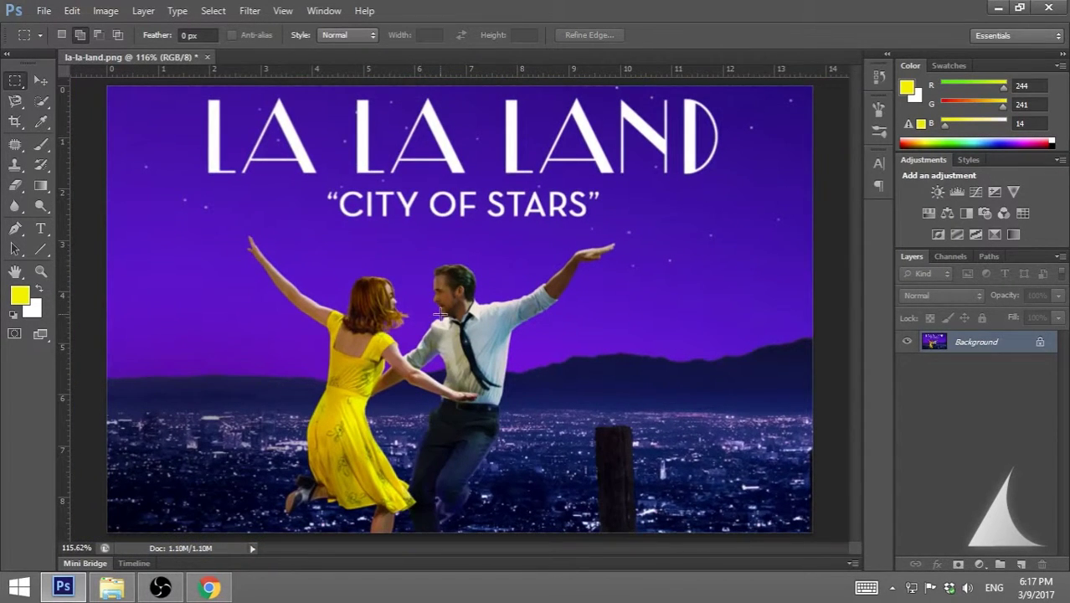